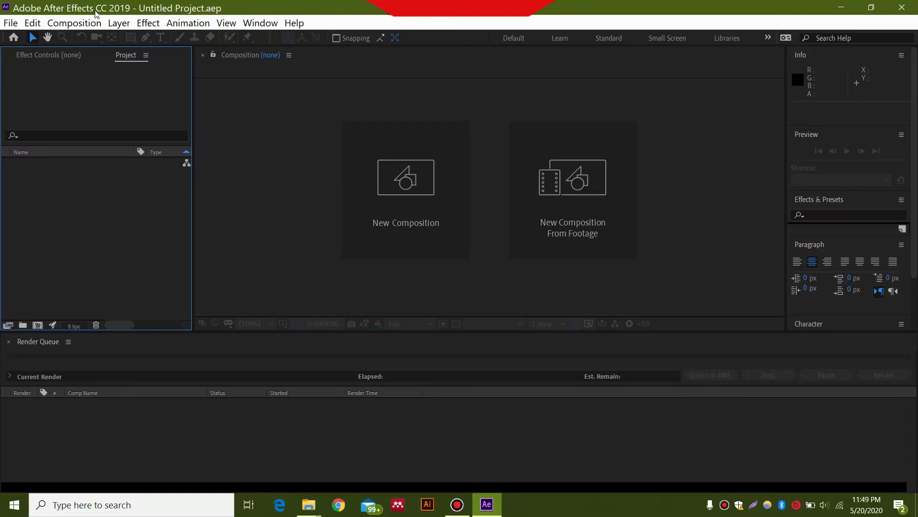
Set up new composition Comp 1 at 1920×1080, 30 fps, with a 0:00:08:00 duration
click(91, 24)
click(91, 36)
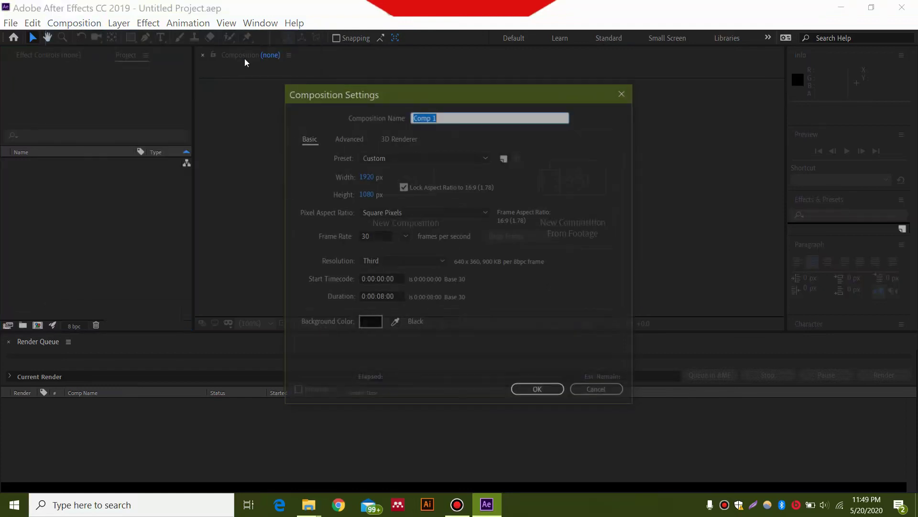
click(383, 296)
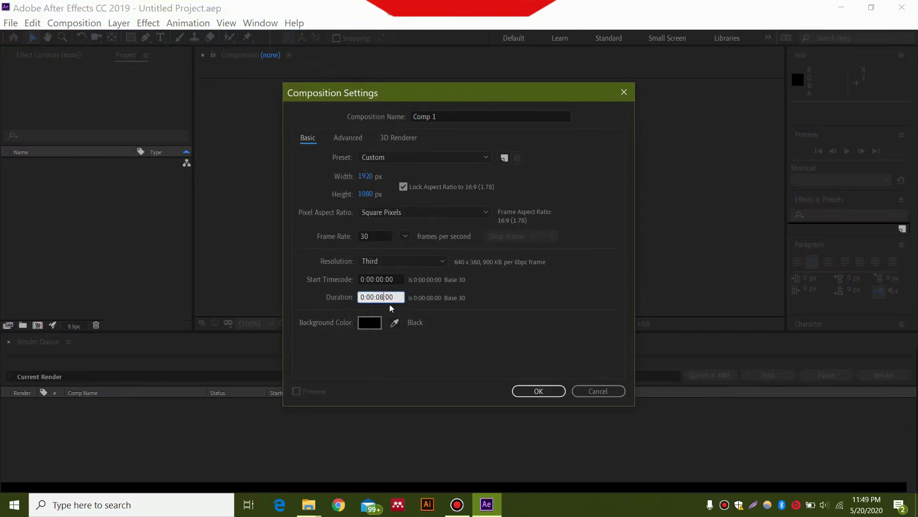
click(377, 234)
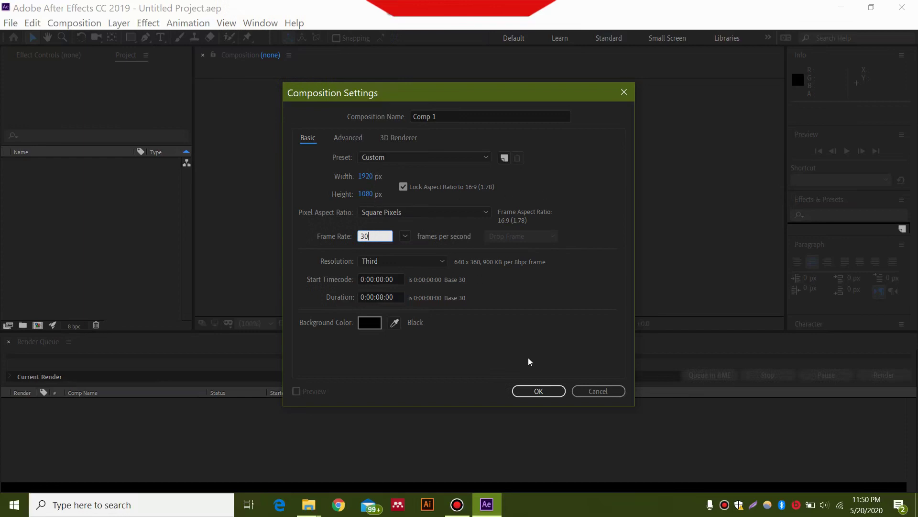
click(538, 391)
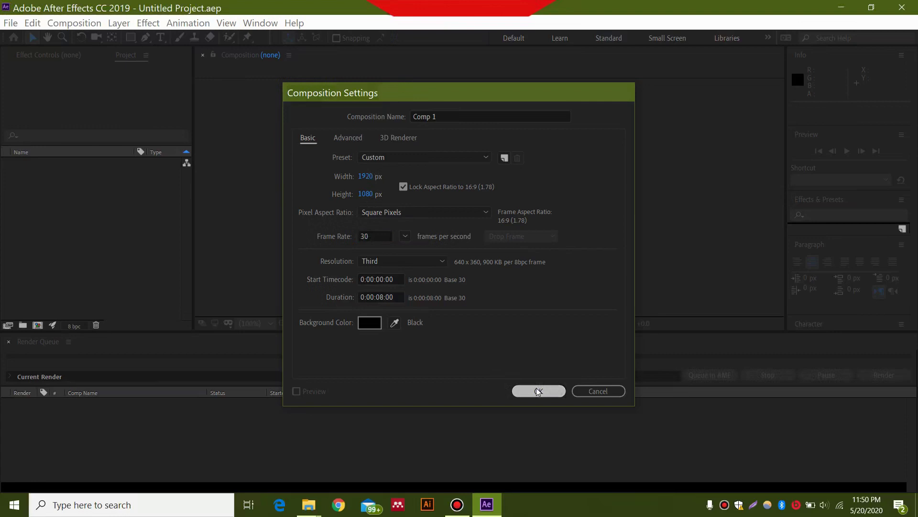
Import the gradient animation THUMBNAIL.jpg image into the project
right_click(39, 198)
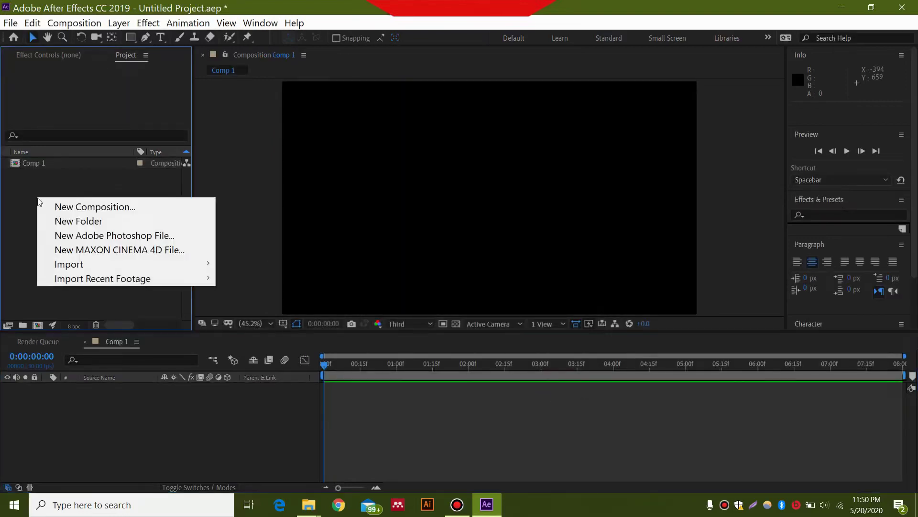
mouse_move(153, 265)
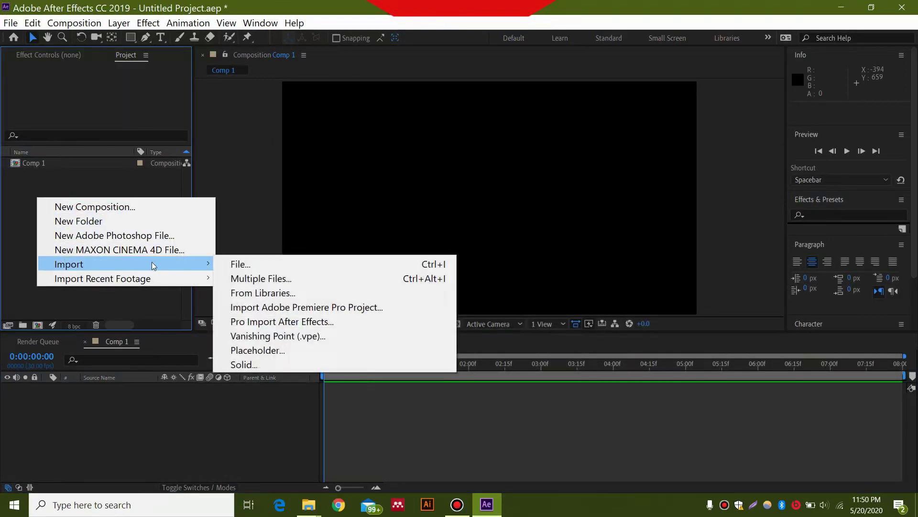
click(240, 264)
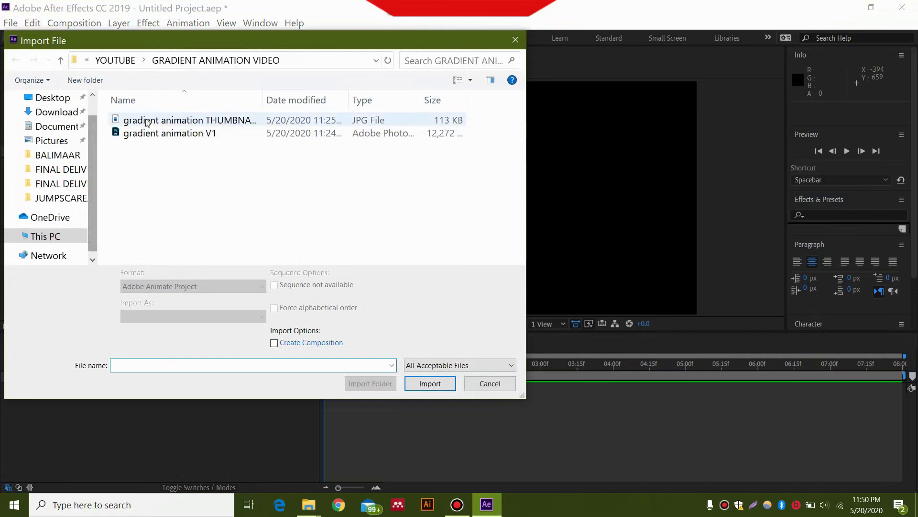
double_click(160, 120)
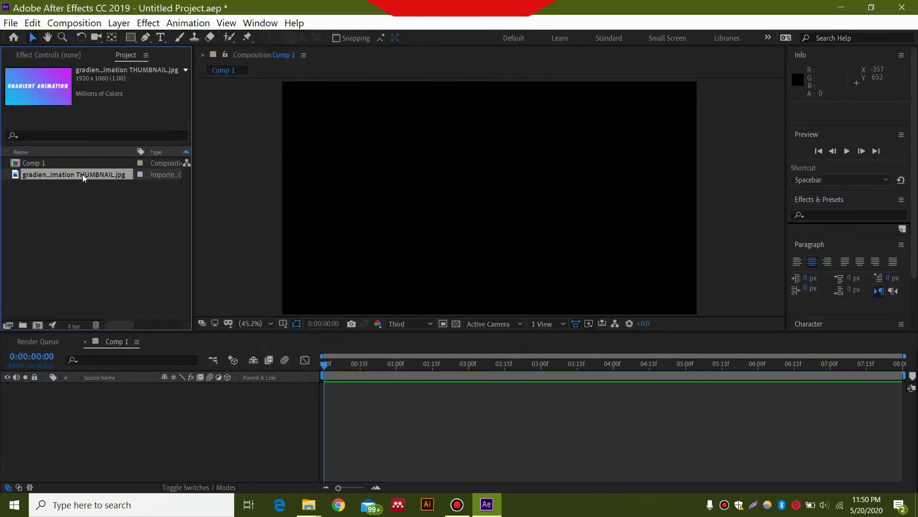
Place the thumbnail in Comp 1 and shrink it into the top-left corner
drag(83, 174, 108, 395)
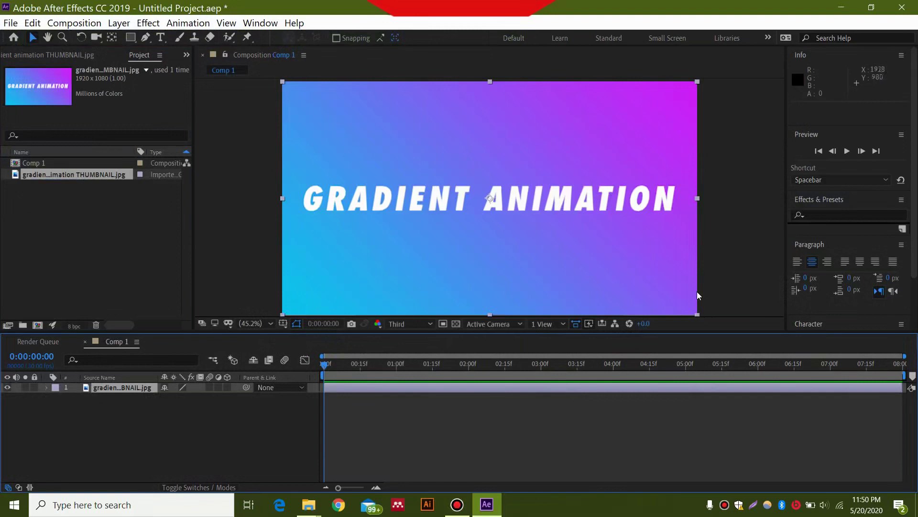
key(comma)
key(comma)
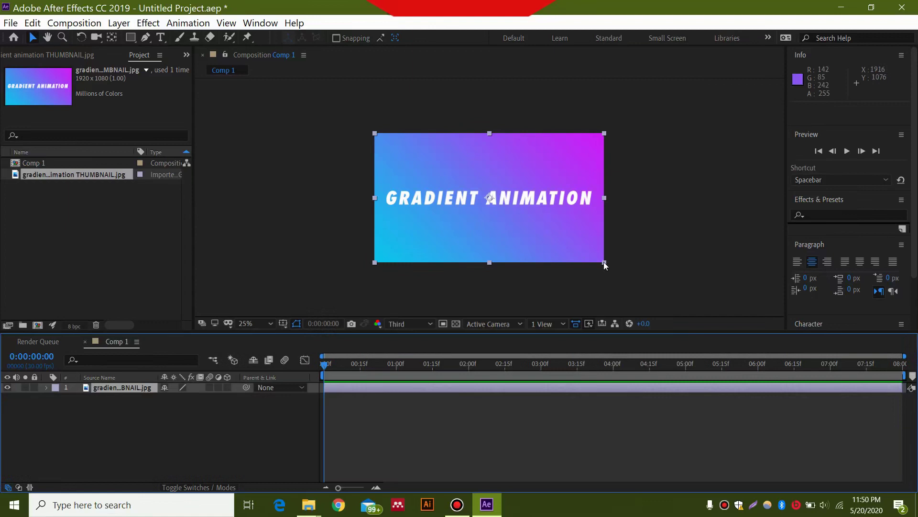
drag(604, 263, 422, 172)
click(215, 424)
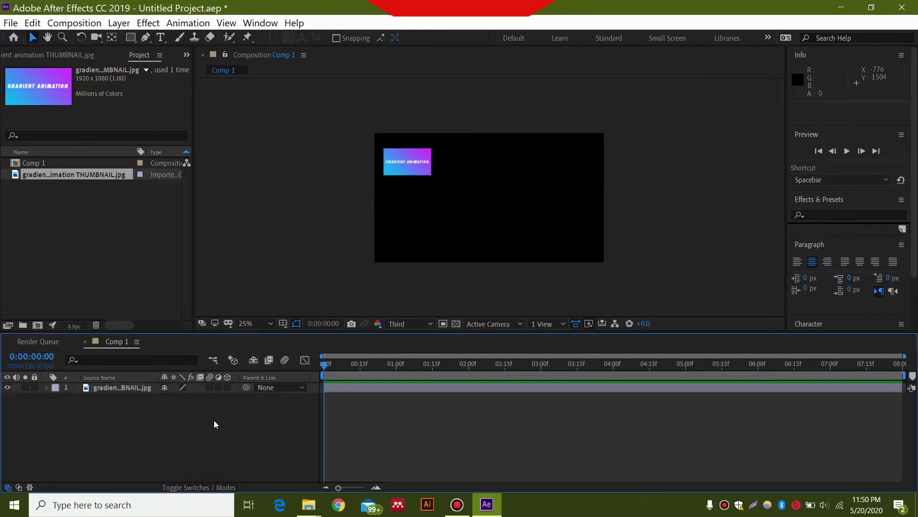
Add Shape Layer 1 and move the thumbnail JPG layer above it
right_click(104, 420)
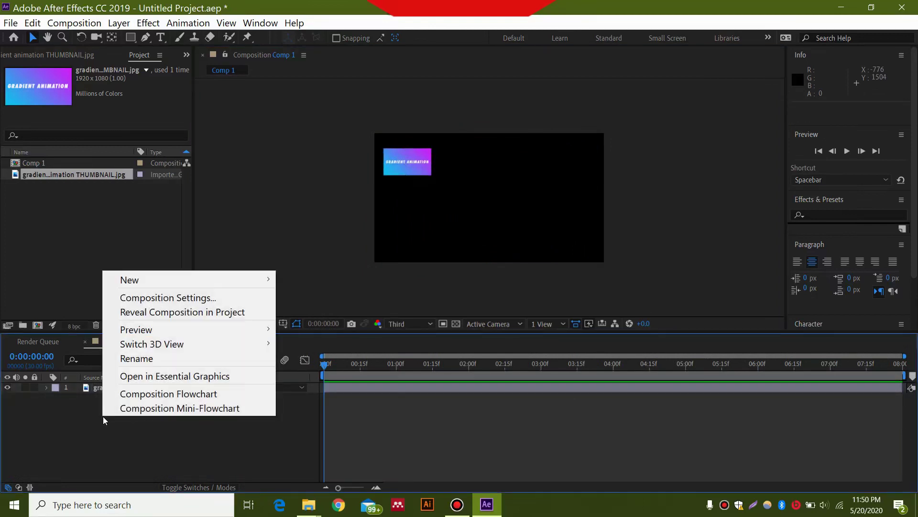
mouse_move(159, 280)
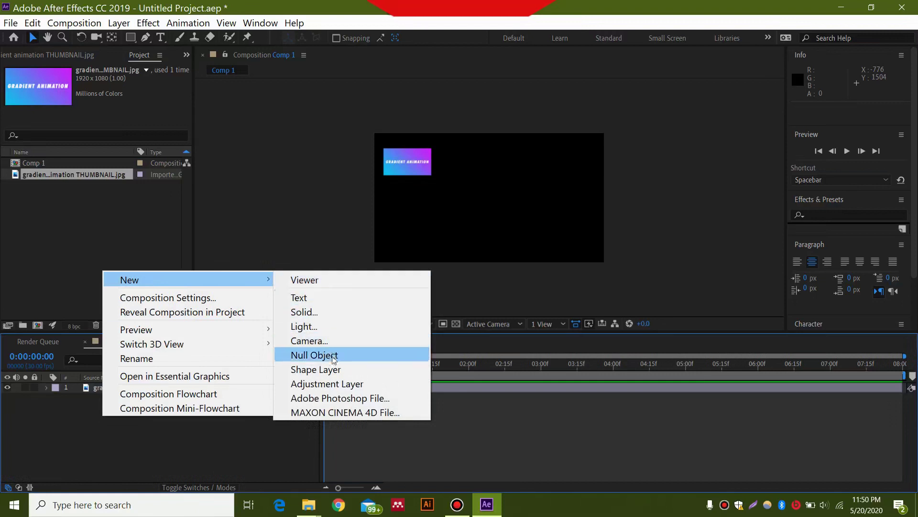
click(333, 372)
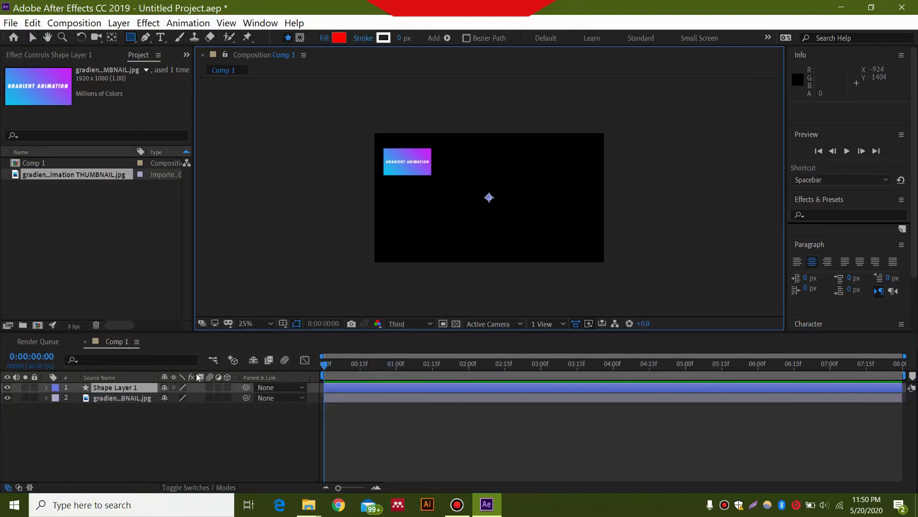
drag(135, 402, 137, 384)
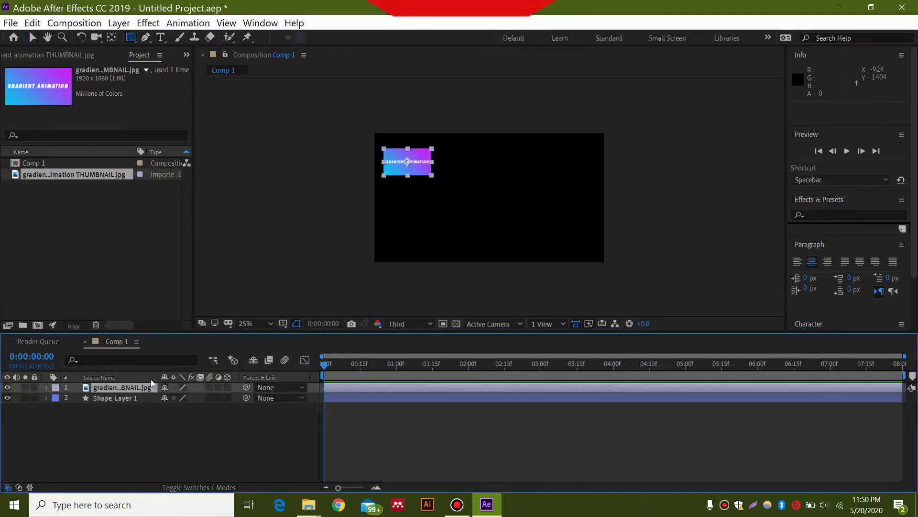
click(139, 399)
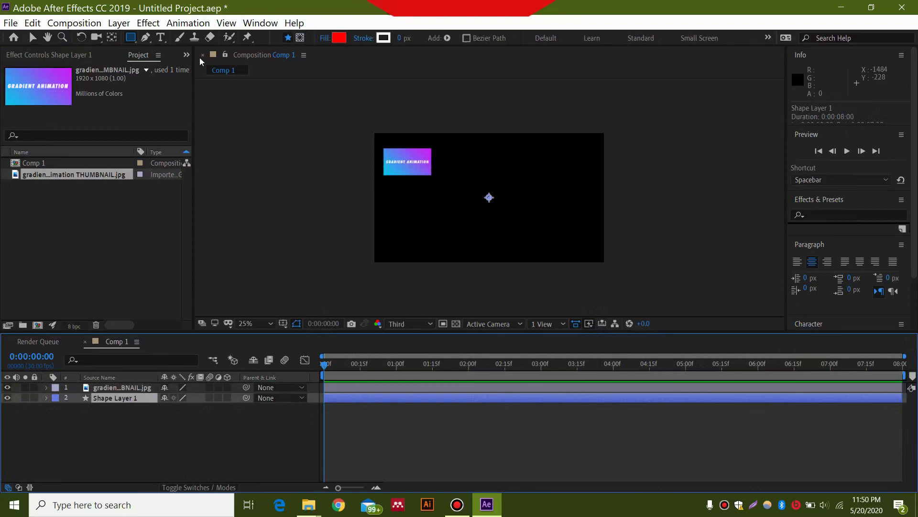
Draw a red Rectangle 1 on Shape Layer 1 covering the full 1920×1080 frame
click(131, 40)
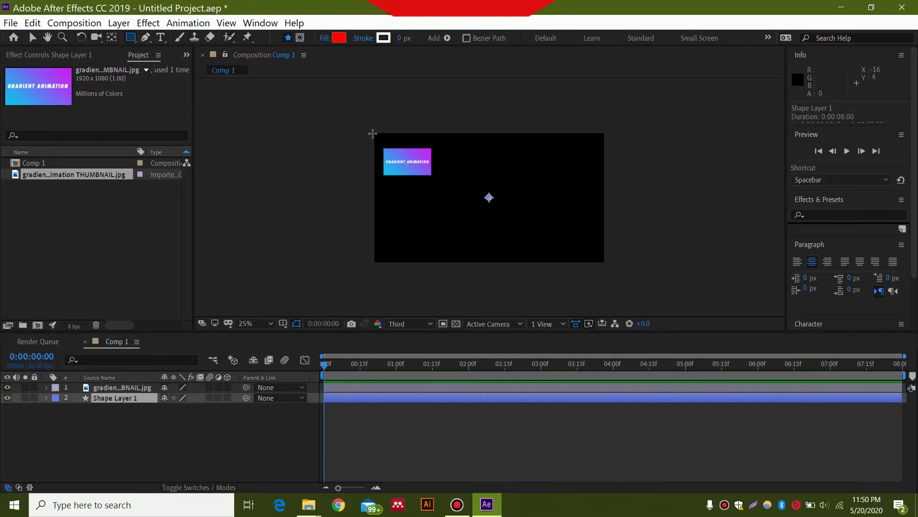
mouse_move(373, 134)
mouse_down()
mouse_move(595, 269)
mouse_move(603, 262)
mouse_up()
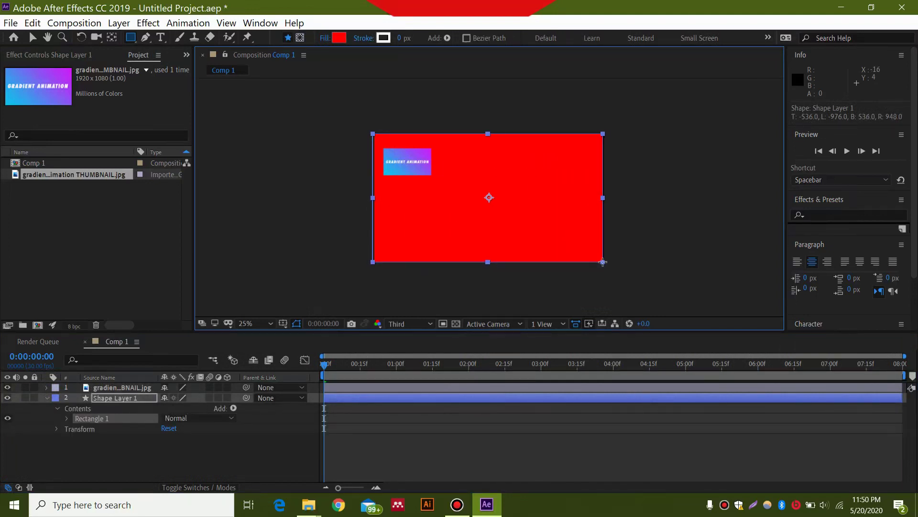
drag(603, 262, 604, 261)
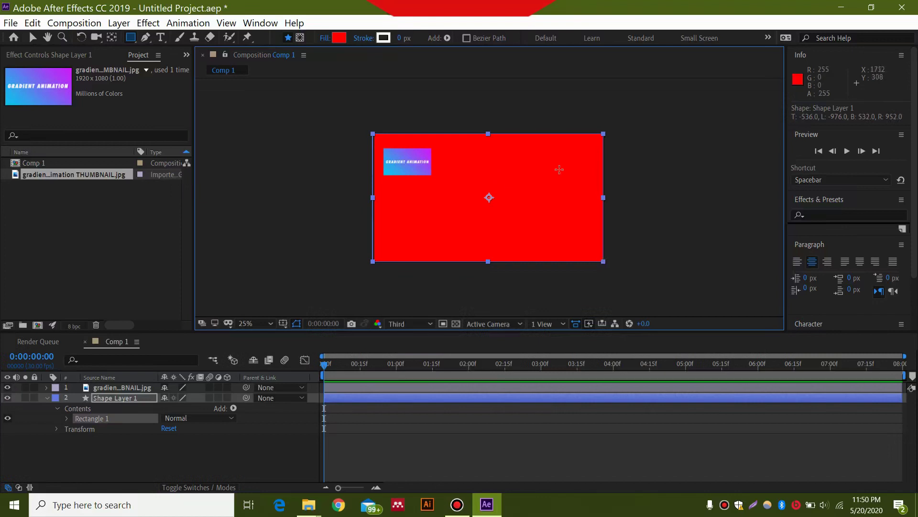
click(135, 400)
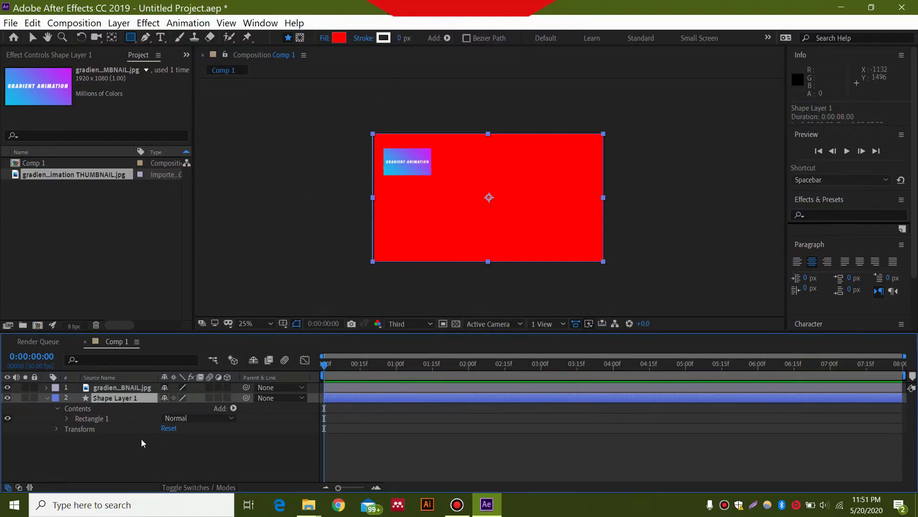
Add a Gradient Overlay layer style to Shape Layer 1
right_click(127, 399)
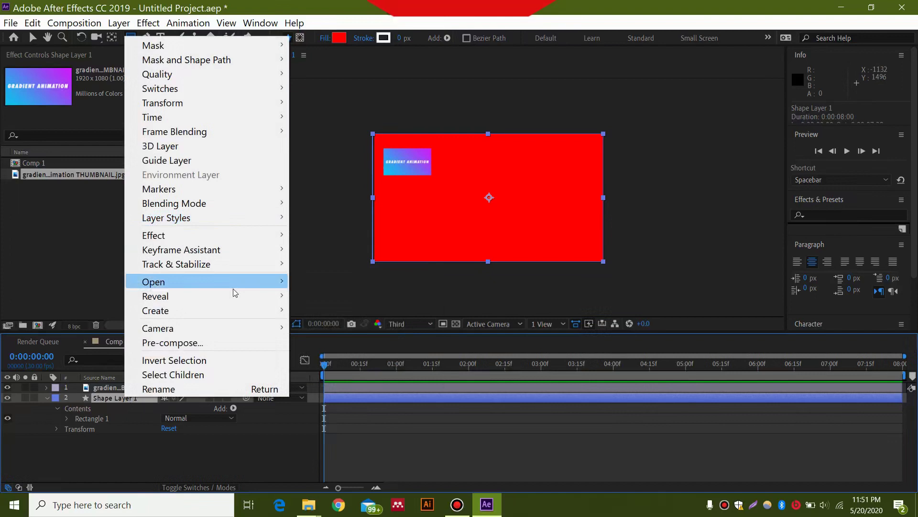
mouse_move(239, 219)
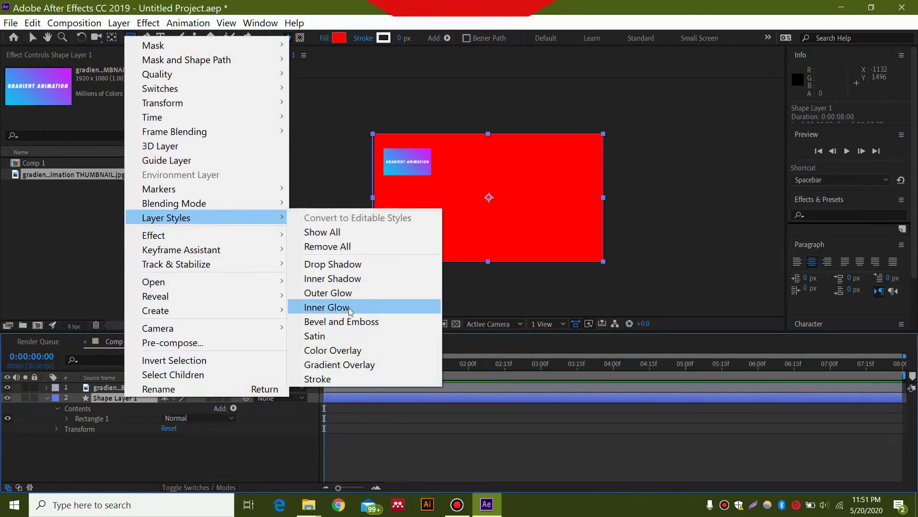
click(351, 365)
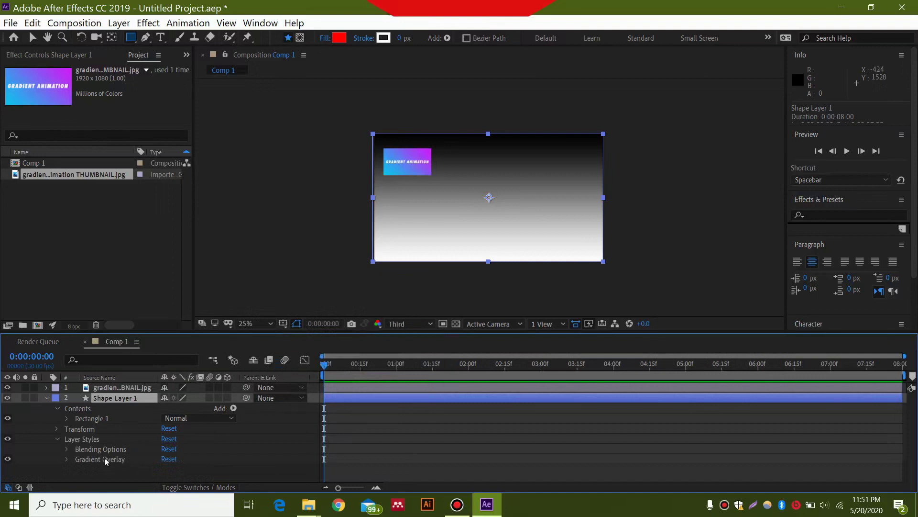
Expand the Gradient Overlay properties and open the Colors gradient editor
click(67, 460)
scroll(105, 431, down, 4)
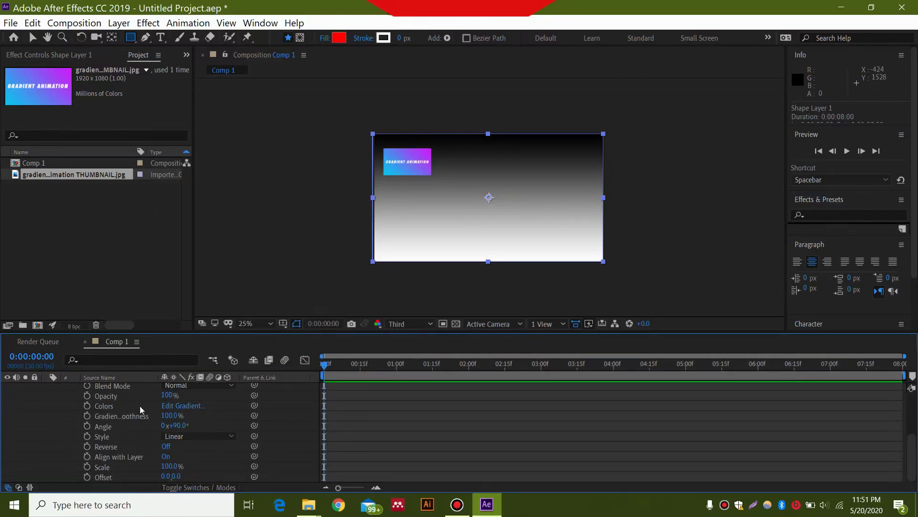
click(190, 407)
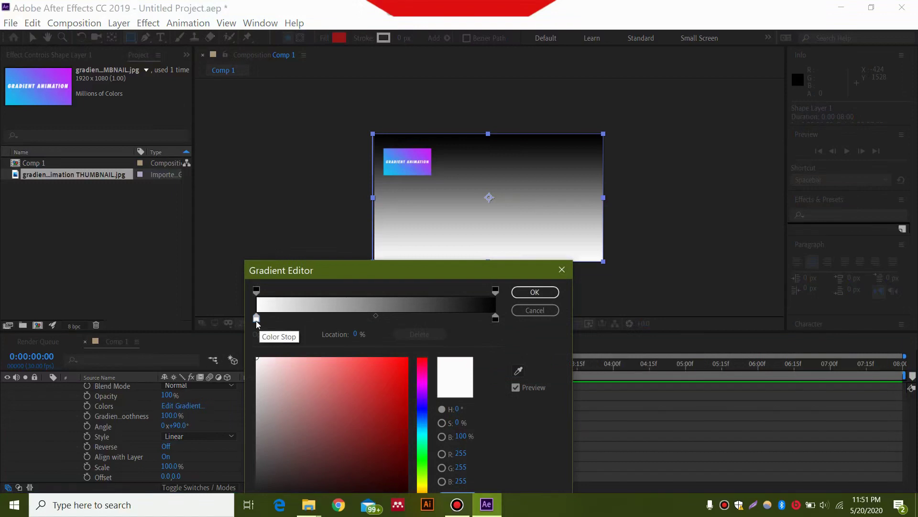
Sample the thumbnail's light blue and purple (#BE2BF4) as the gradient's two stops, then apply
click(519, 372)
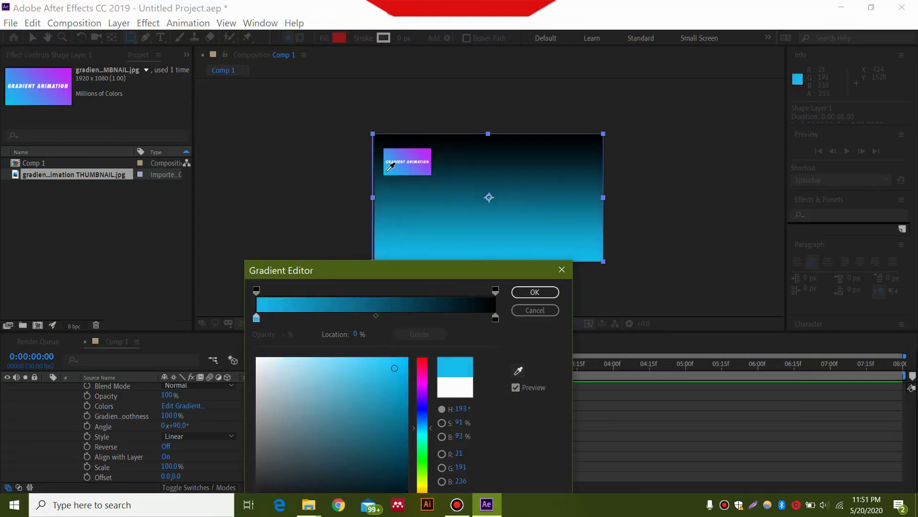
click(388, 169)
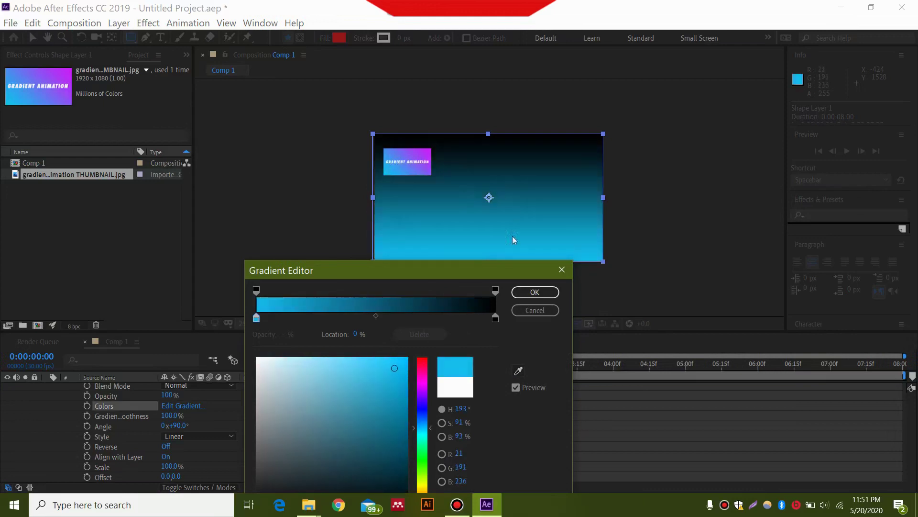
click(496, 318)
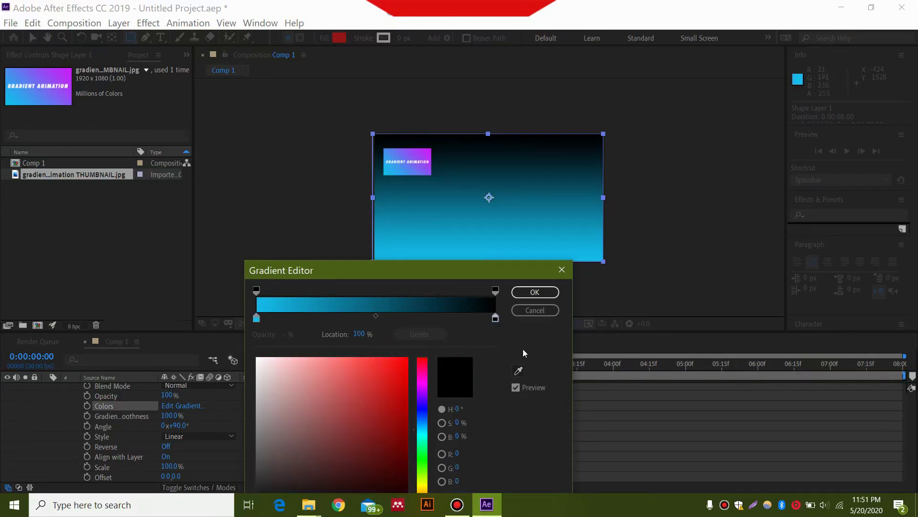
click(519, 371)
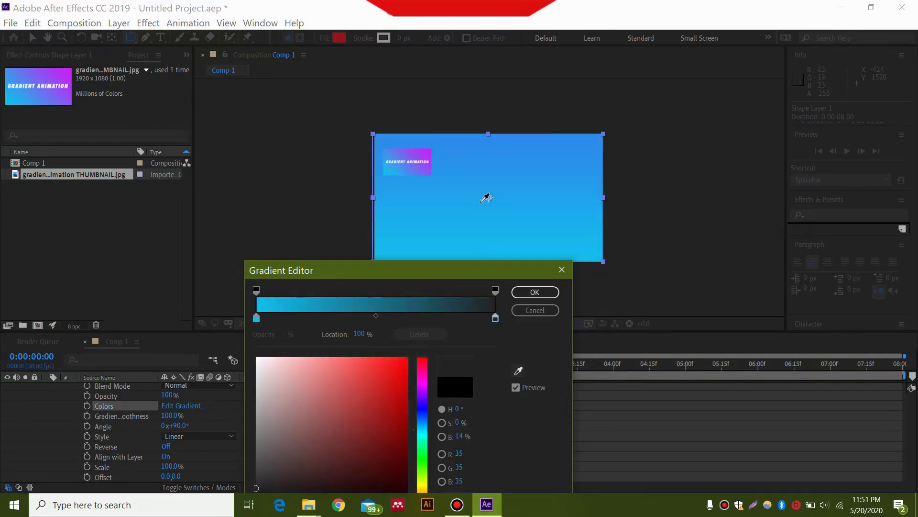
click(428, 152)
drag(474, 269, 469, 150)
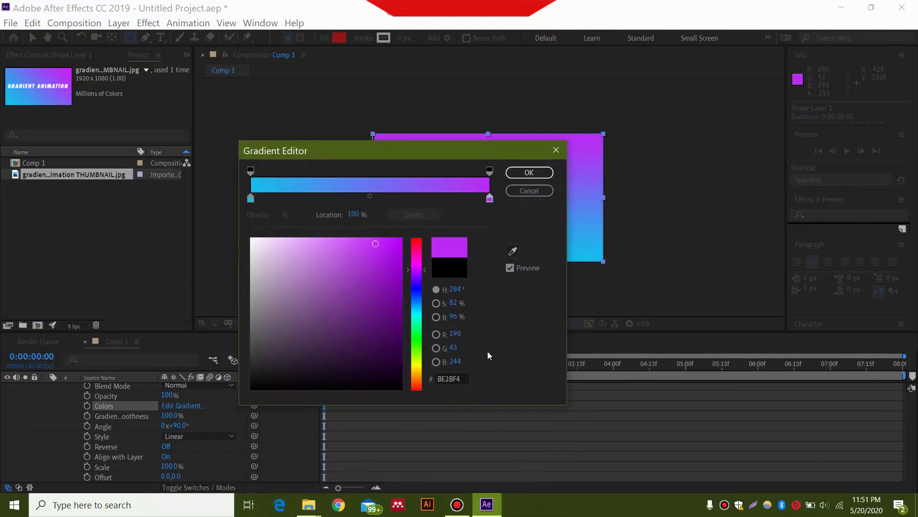
click(526, 172)
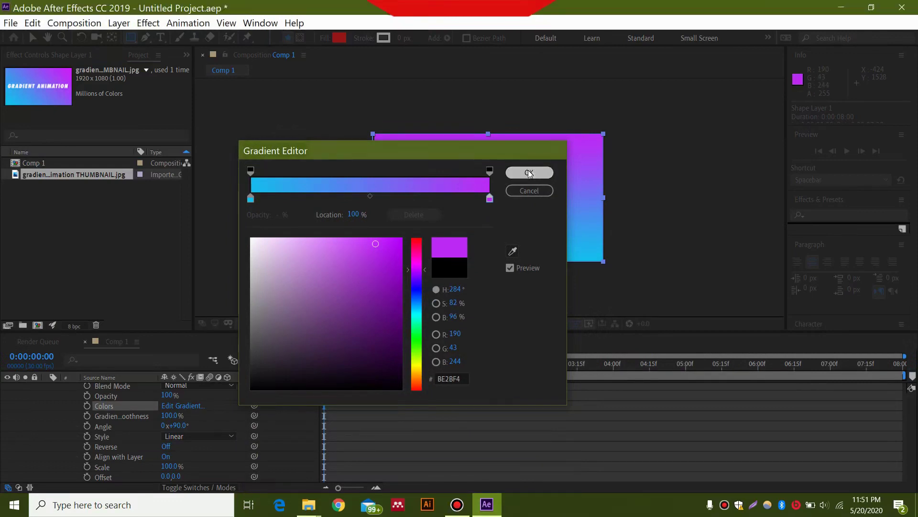
Hide the thumbnail reference layer
scroll(104, 409, up, 5)
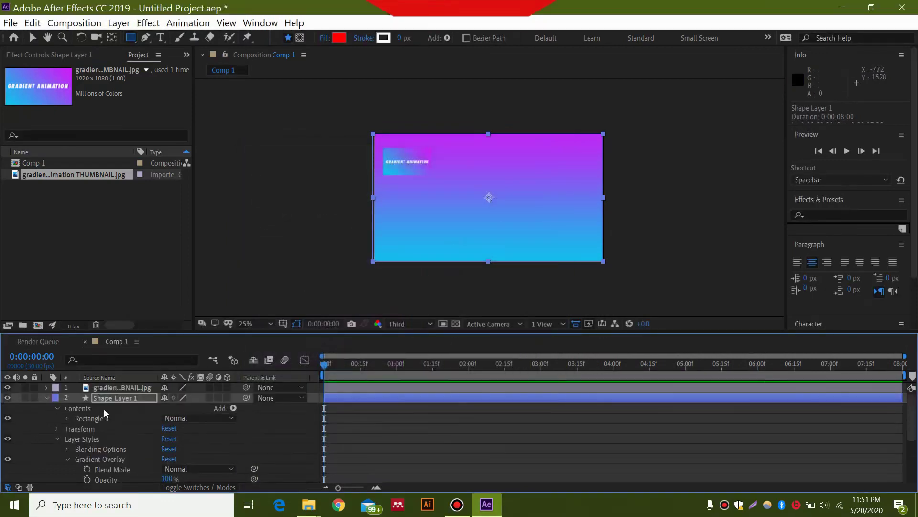
click(8, 388)
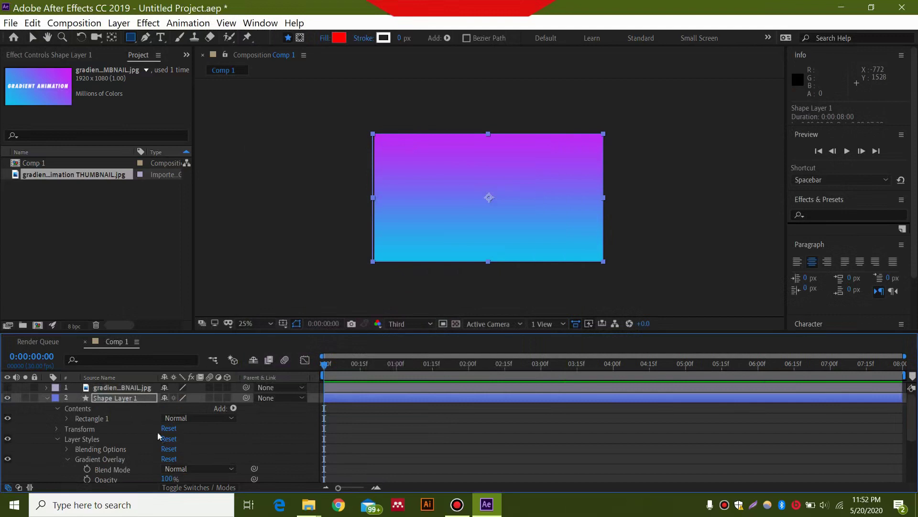
scroll(163, 454, down, 3)
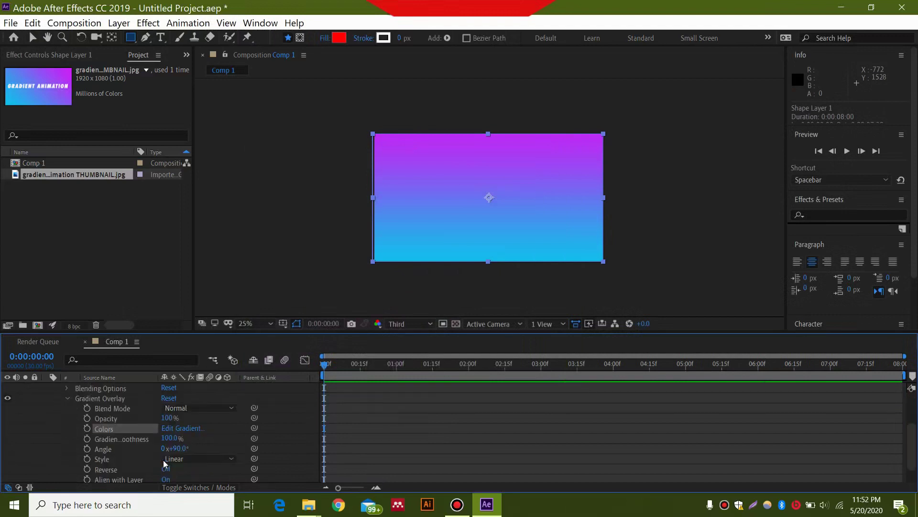
Set the Gradient Overlay angle to 45°
click(104, 450)
click(180, 448)
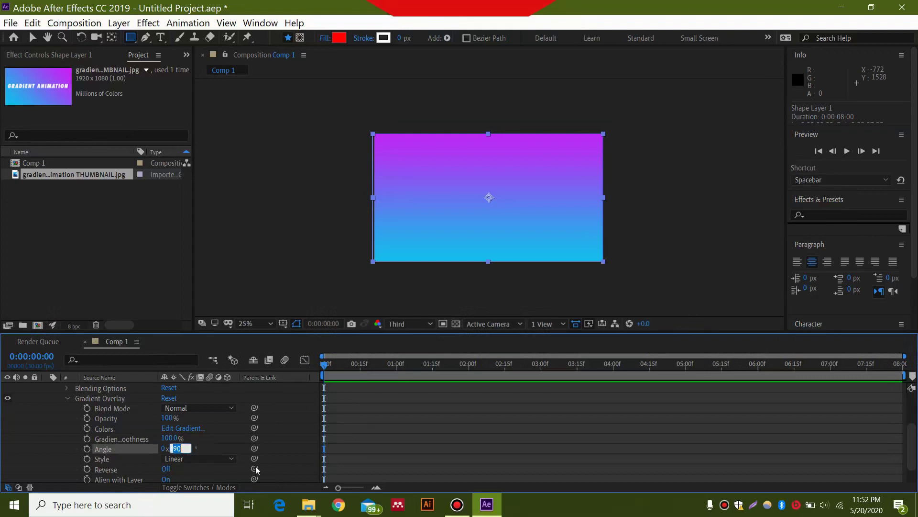
text(45)
key(Return)
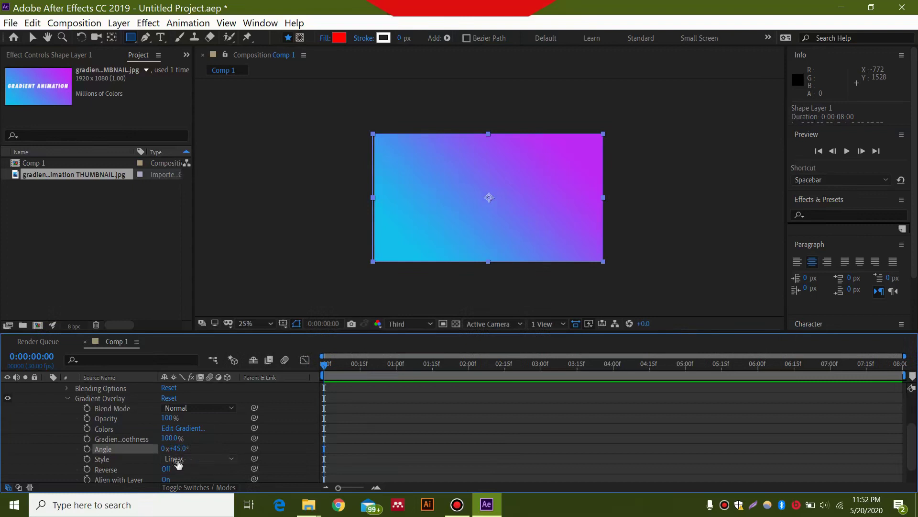
Keyframe the gradient angle from 45° at 0:00 to 1x+45° at the comp's end
click(87, 449)
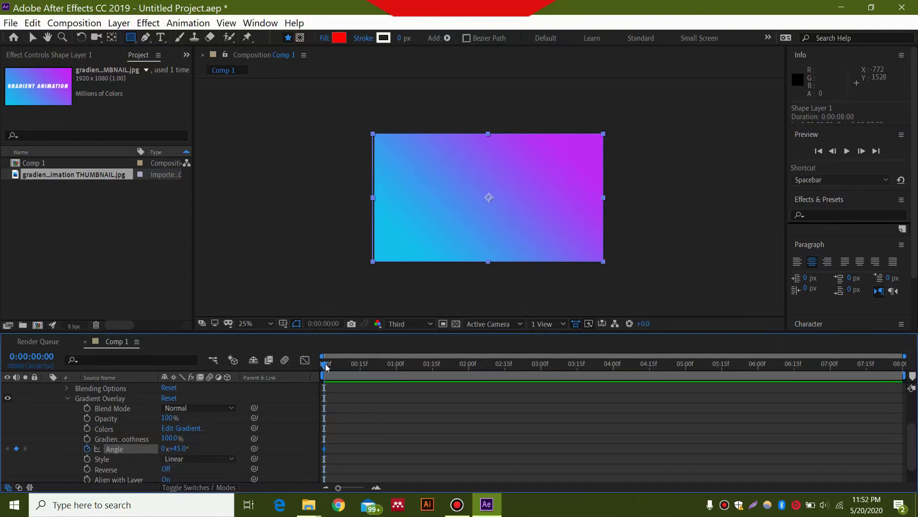
drag(326, 366, 896, 402)
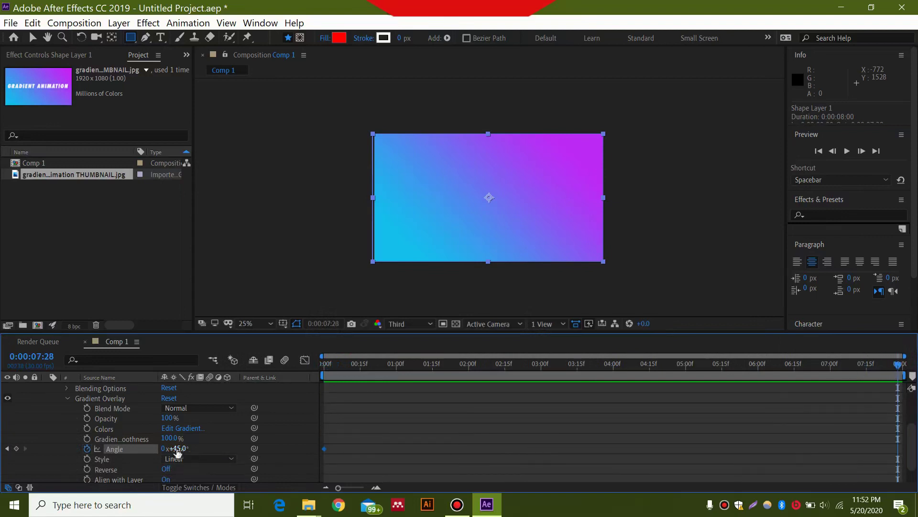
click(164, 448)
key(Return)
Preview the spinning gradient animation
key(space)
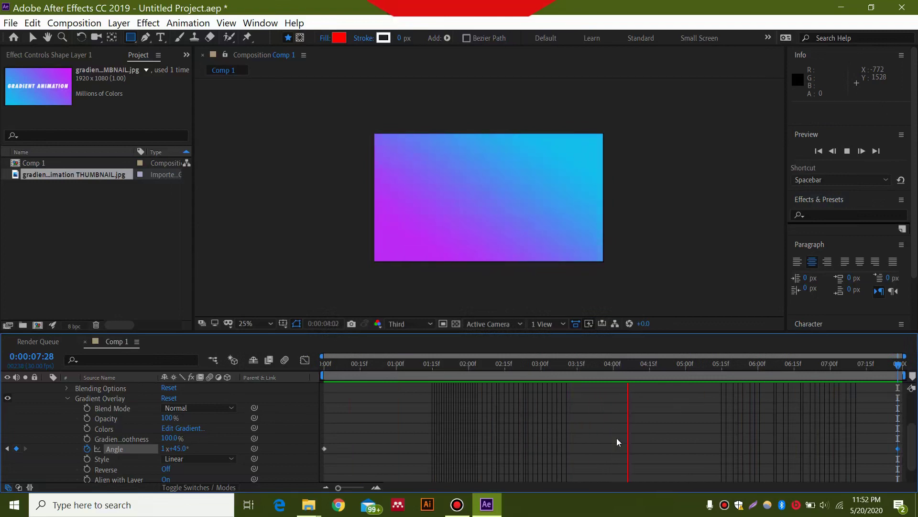
key(space)
scroll(158, 442, down, 1)
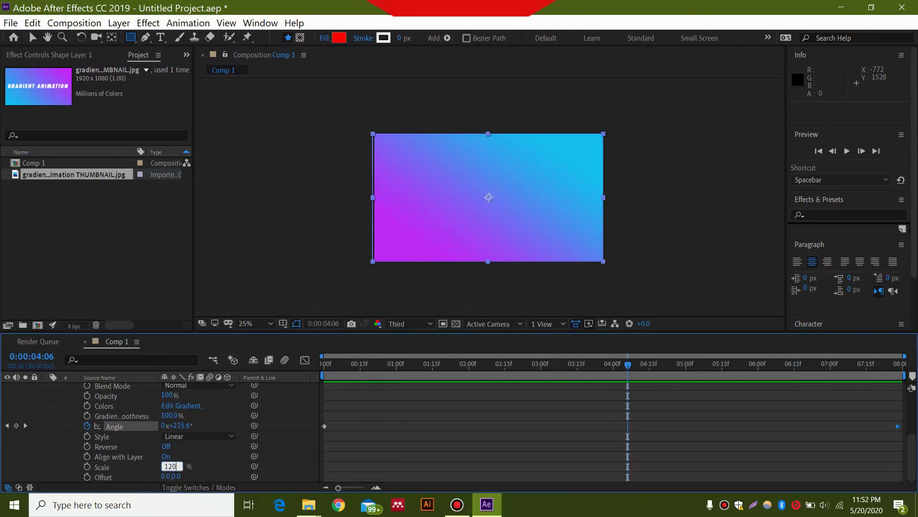
Set the gradient overlay scale to 120% and preview the animation from the start
key(Return)
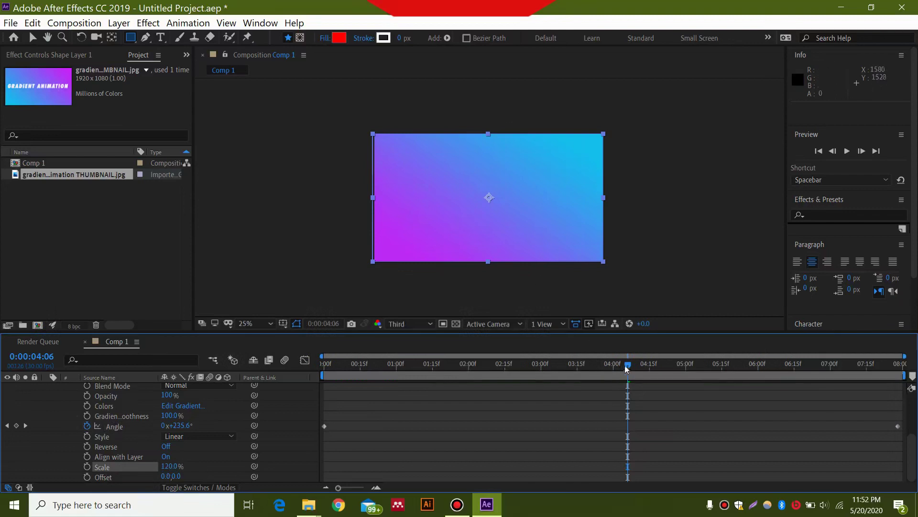
drag(628, 369, 325, 369)
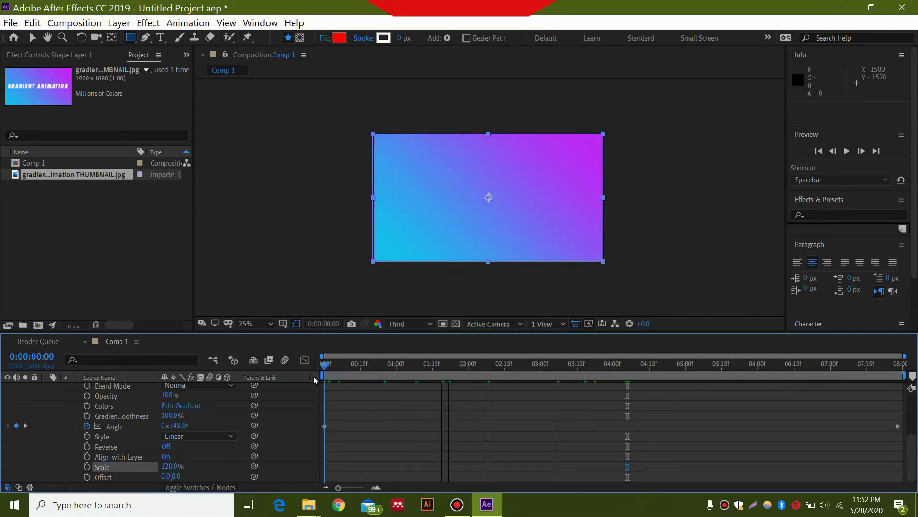
key(space)
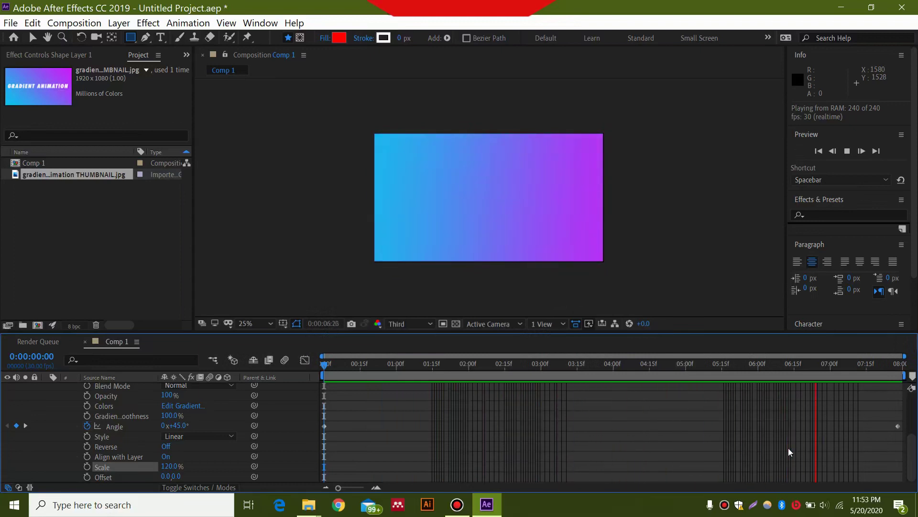
key(space)
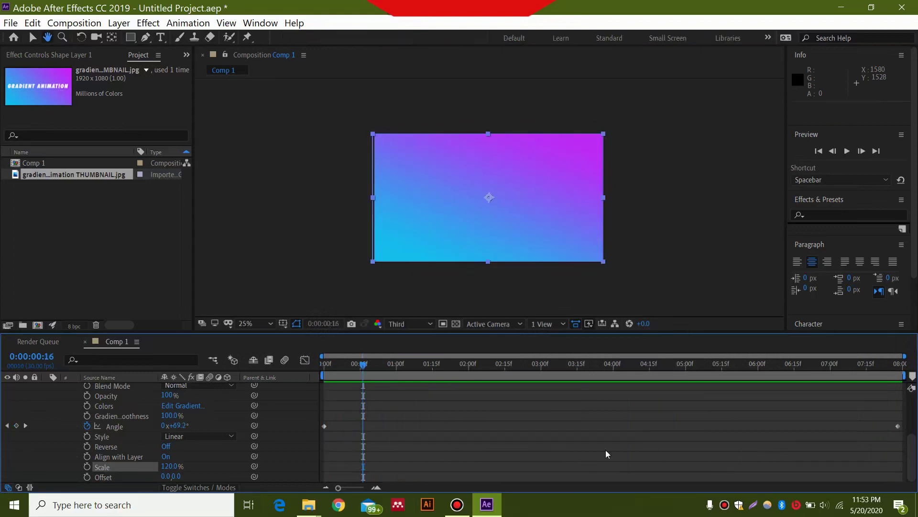
Ease the Angle keyframes, preview the smoothed spin, and collapse the layer properties
click(324, 426)
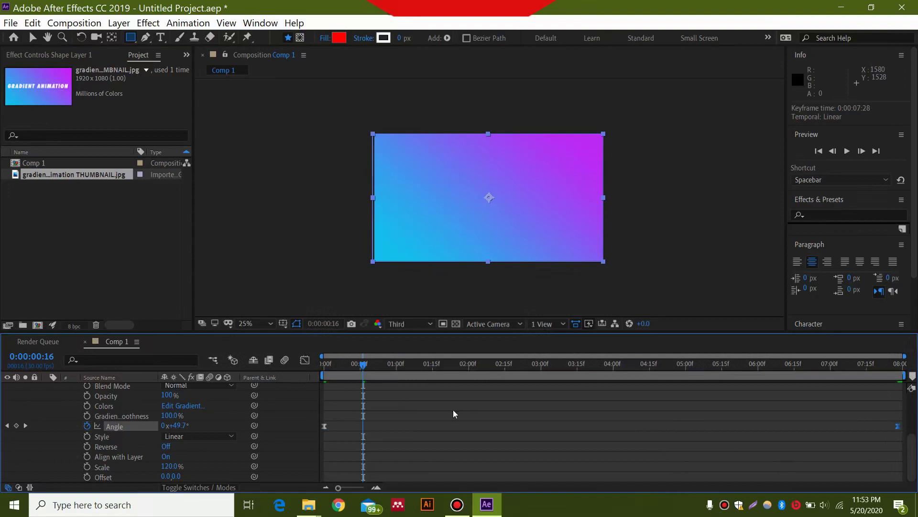
key(space)
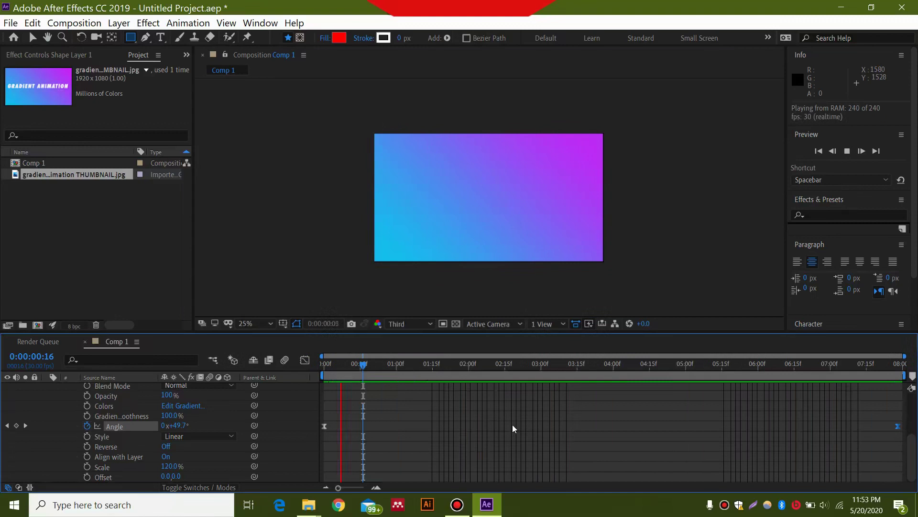
scroll(84, 426, up, 1)
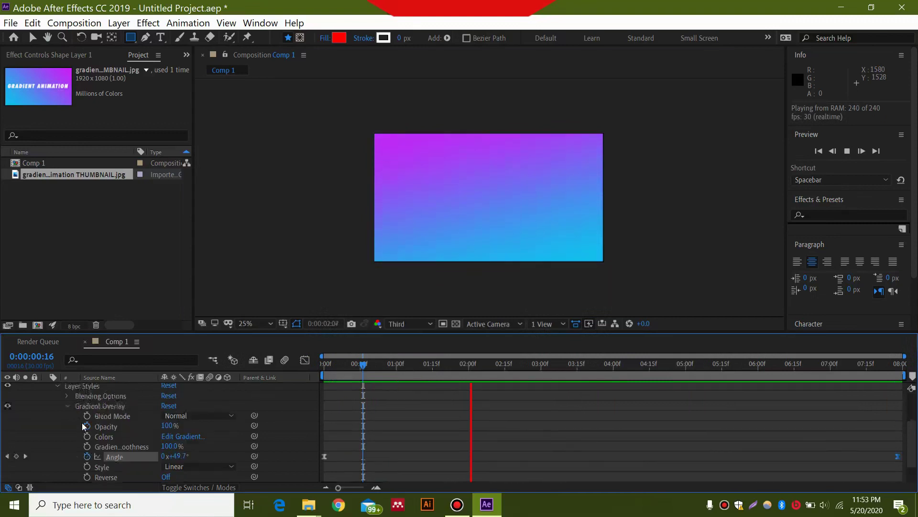
scroll(84, 426, up, 2)
key(u)
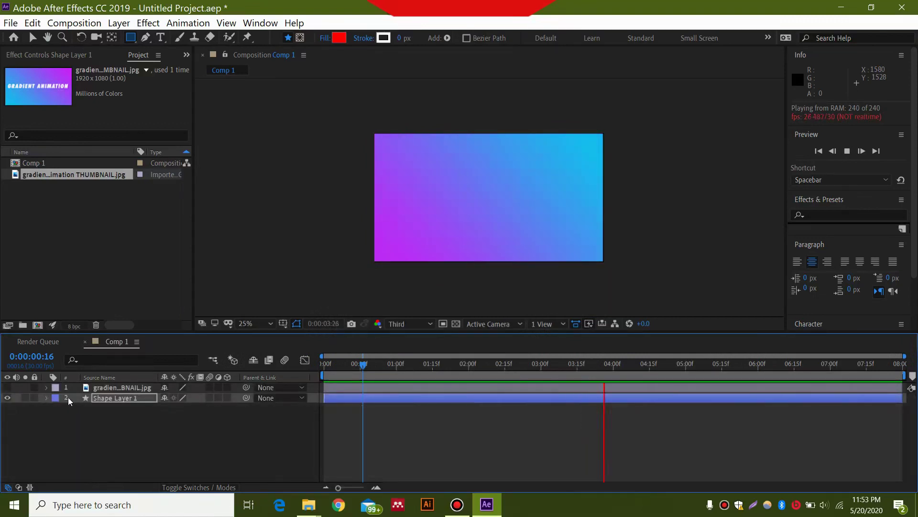
click(115, 387)
click(148, 433)
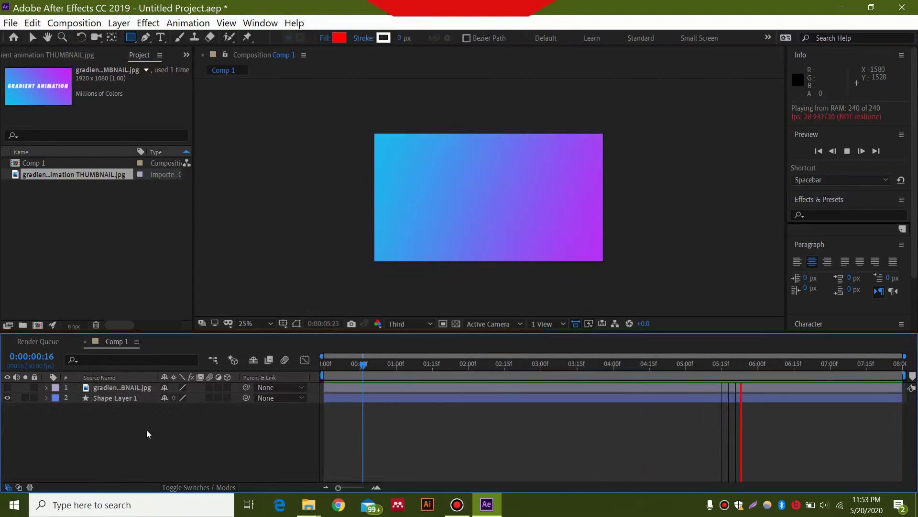
key(space)
Create a new text layer reading 'GRADIENT ANIMATION'
right_click(137, 430)
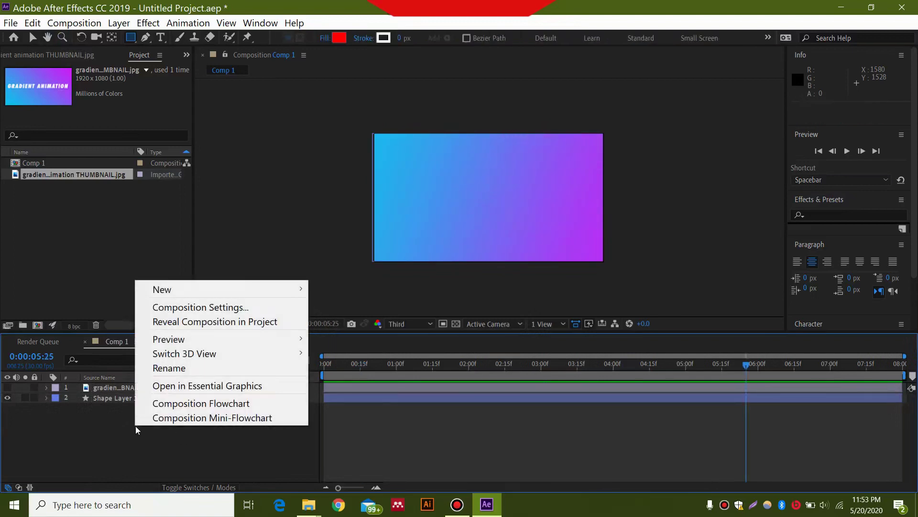
mouse_move(208, 293)
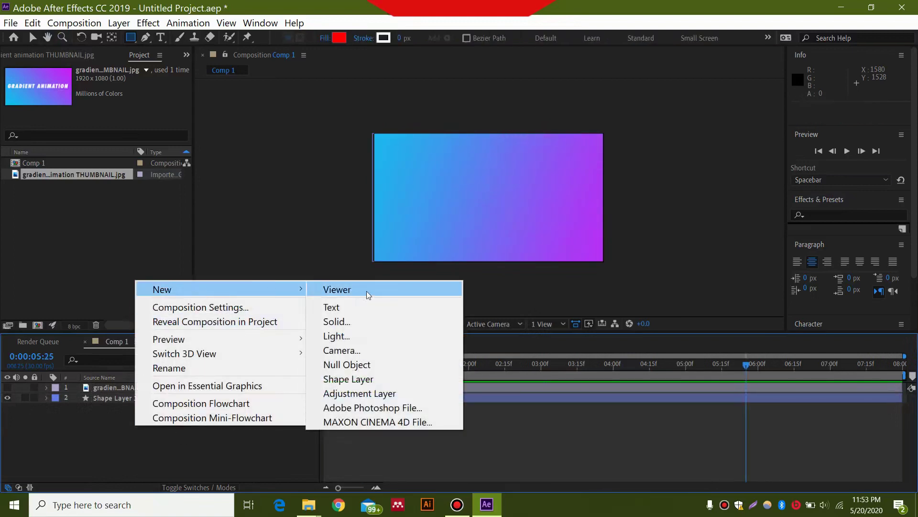
click(377, 309)
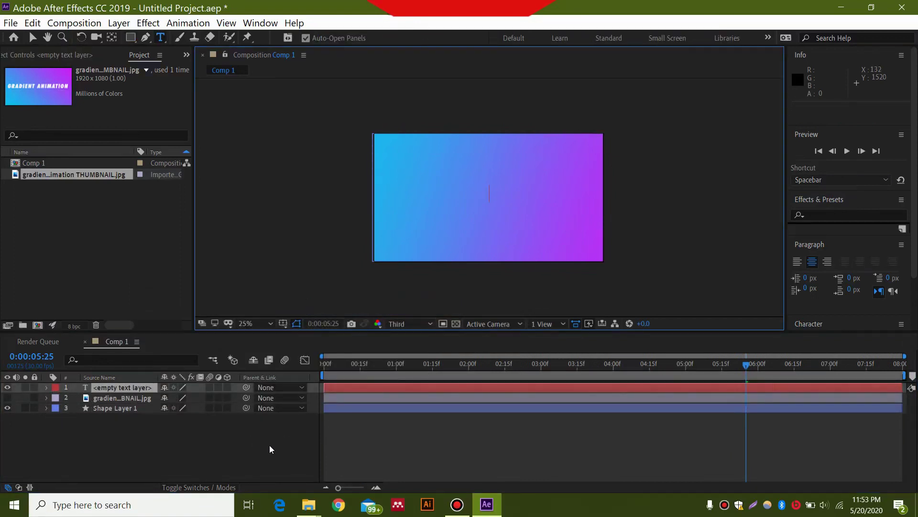
text(G)
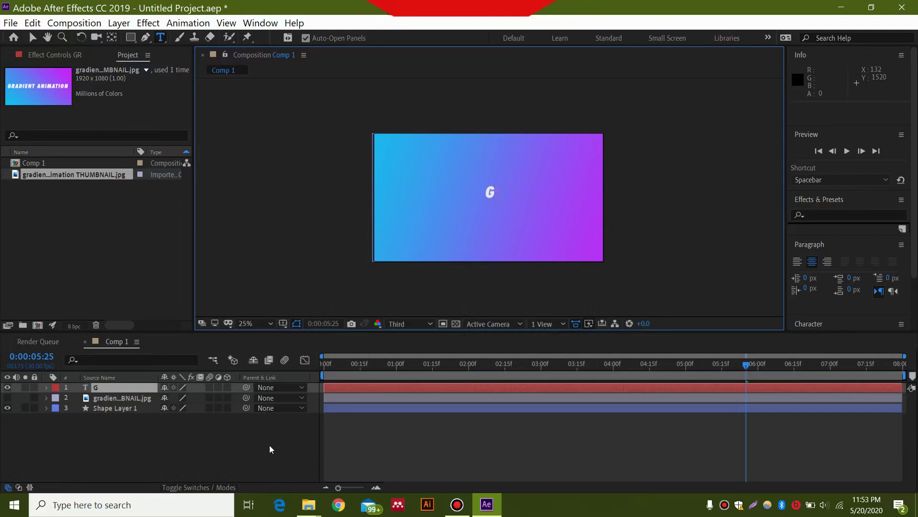
text(RADIENT A)
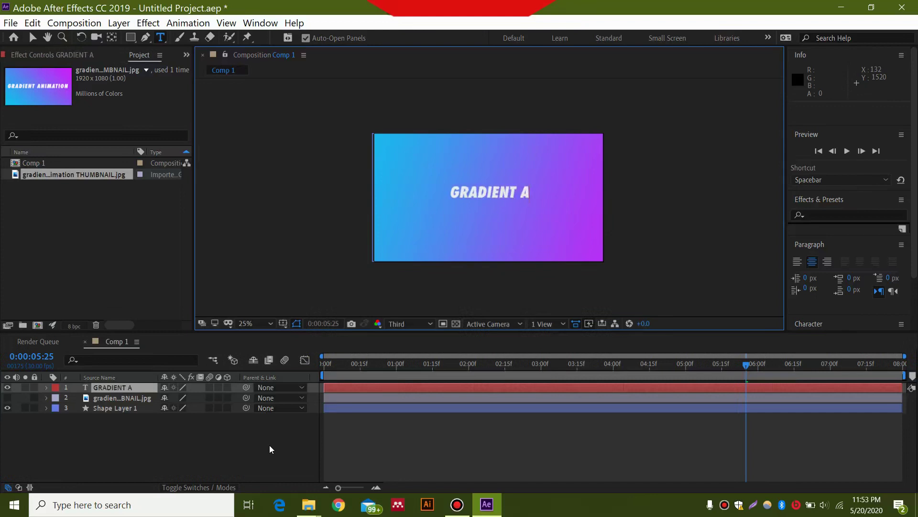
text(NIMATION)
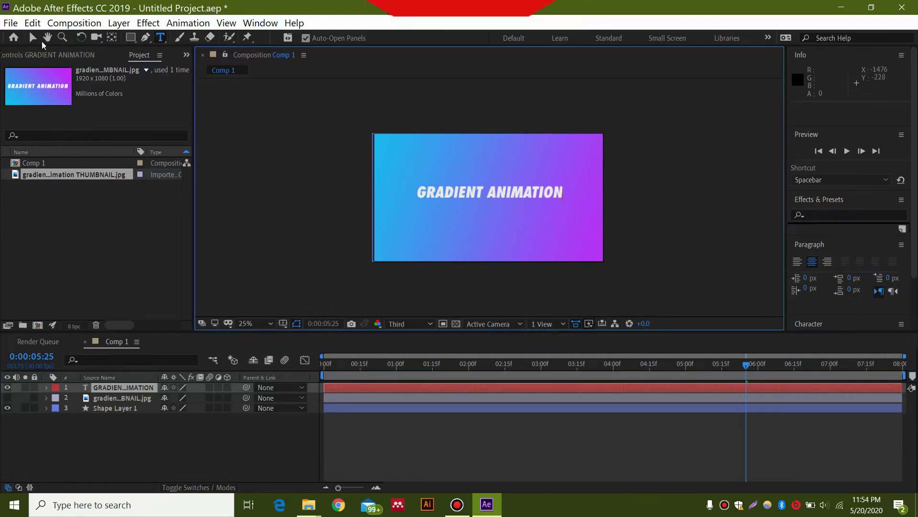
Finish editing the GRADIENT ANIMATION title and nudge it slightly in the frame
click(33, 38)
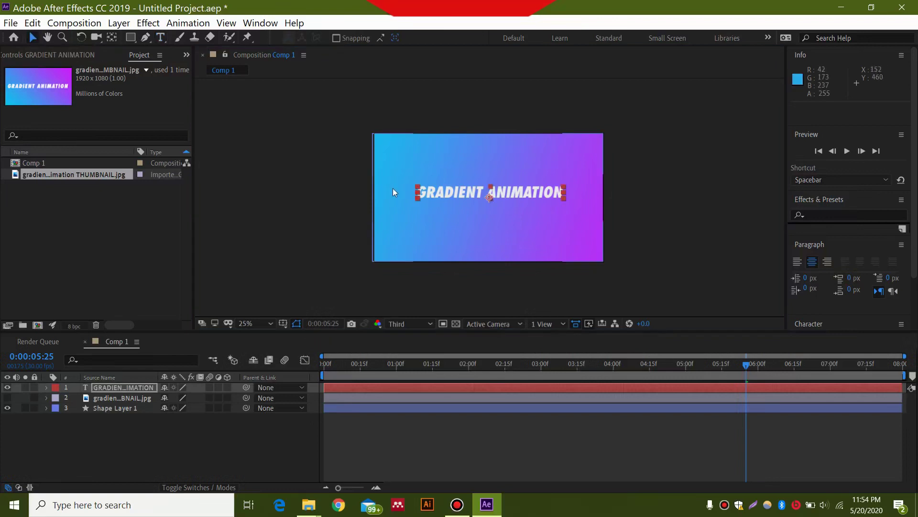
click(538, 194)
drag(538, 194, 538, 194)
key(Caps_Lock)
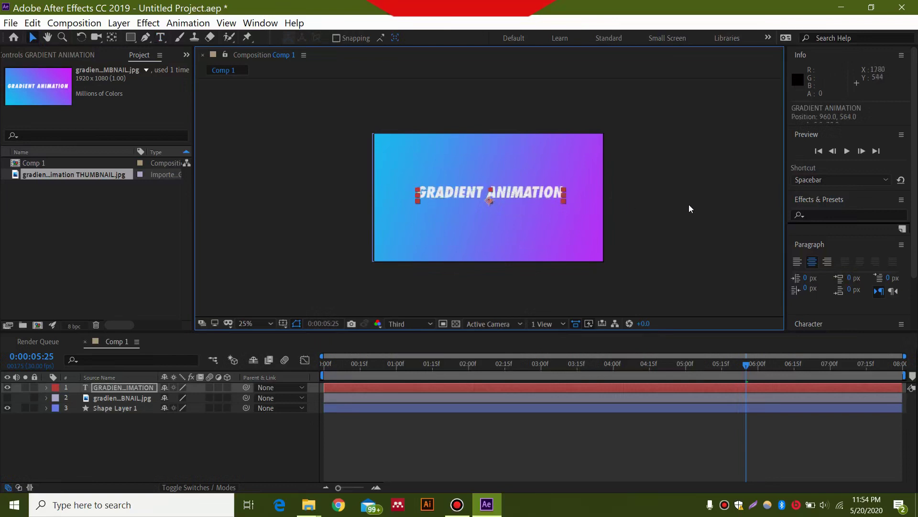
key(Caps_Lock)
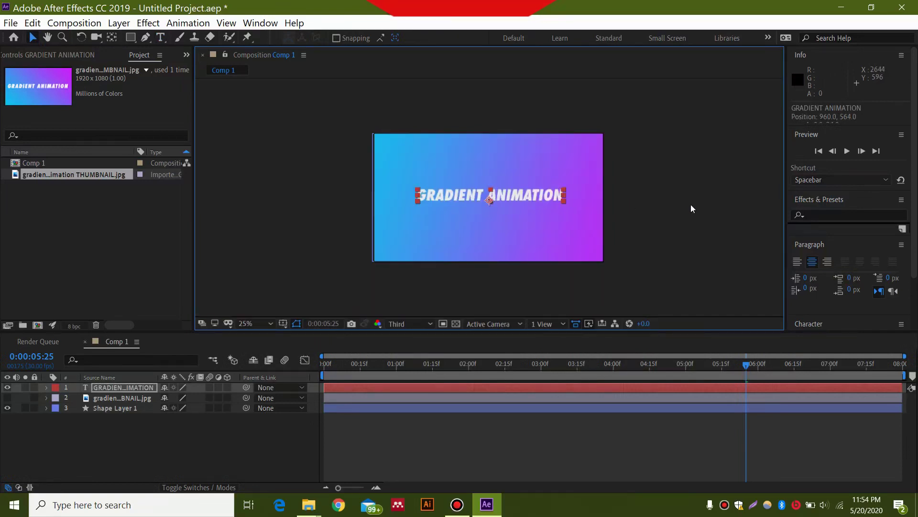
Align the title to the horizontal and vertical centre, then preview from time 0
click(260, 23)
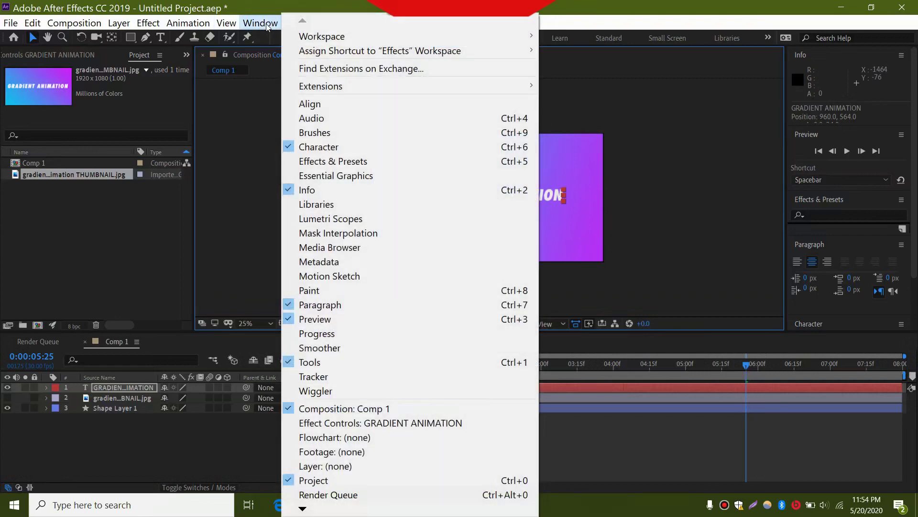
click(359, 103)
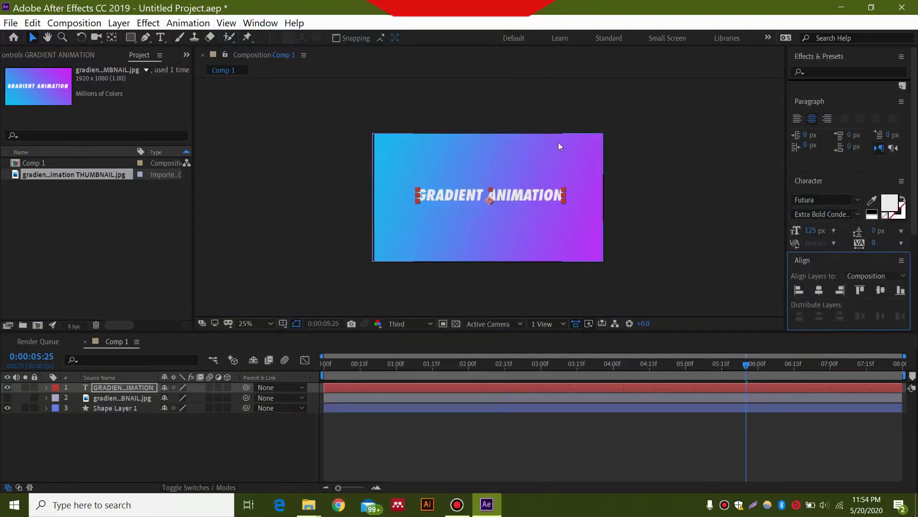
click(820, 292)
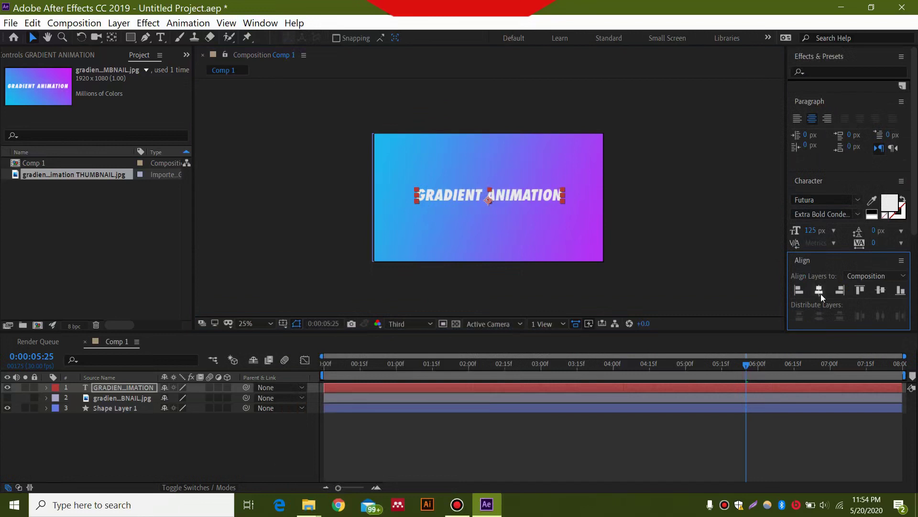
click(879, 291)
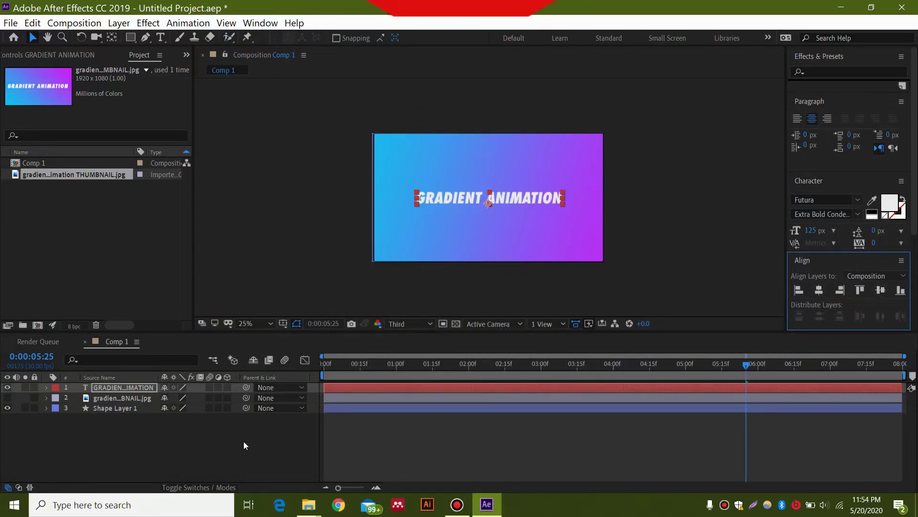
click(211, 456)
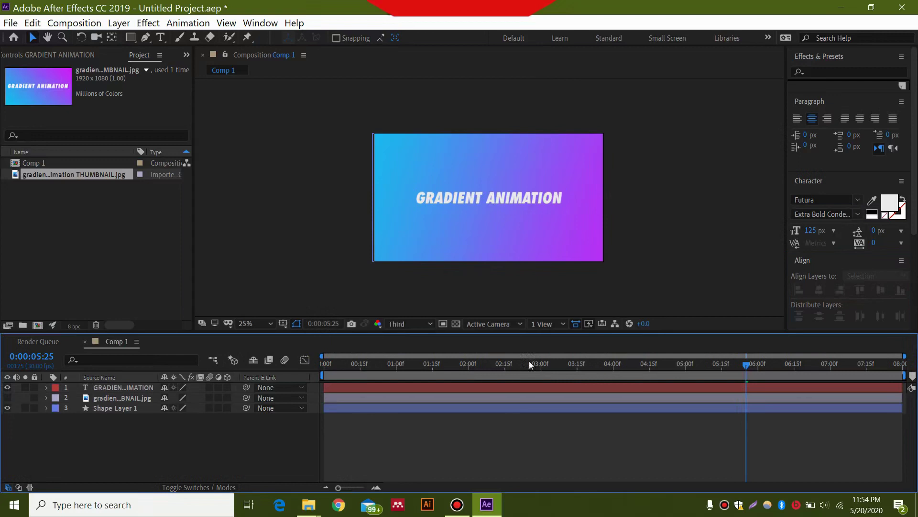
drag(745, 365, 323, 375)
key(space)
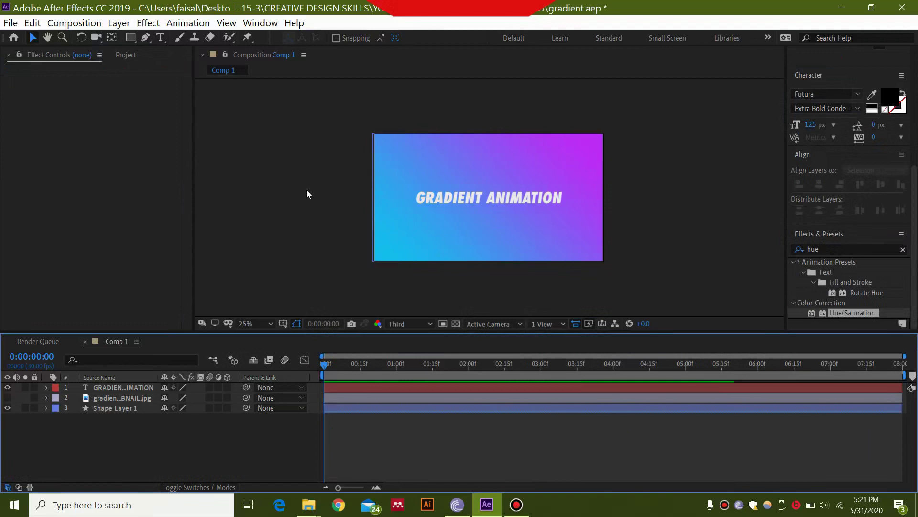
Add a new adjustment layer to the top of Comp 1
right_click(99, 440)
mouse_move(185, 302)
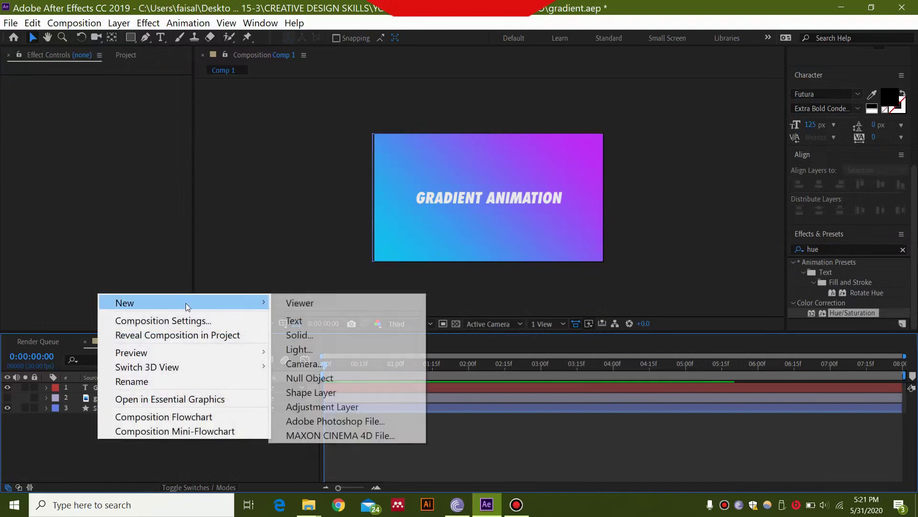
click(327, 407)
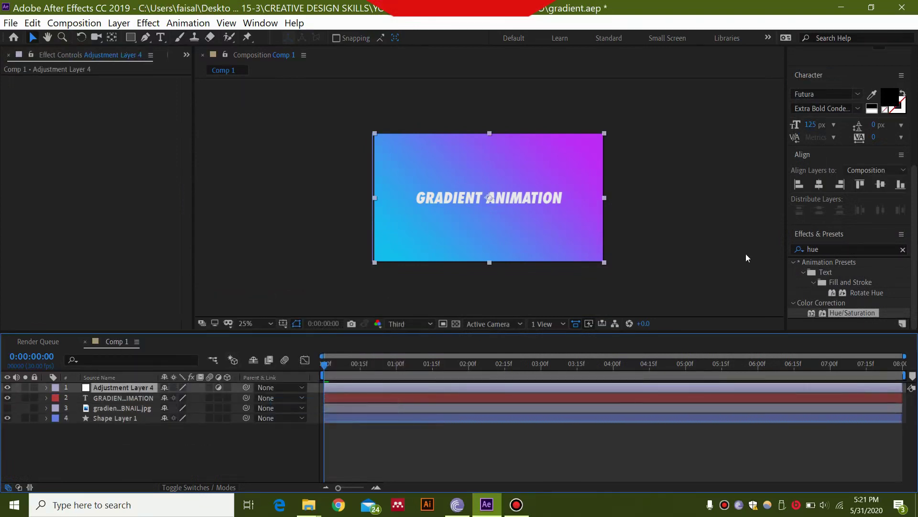
Search the effects for 'hue' and apply Hue/Saturation to the adjustment layer
click(836, 249)
text(hue)
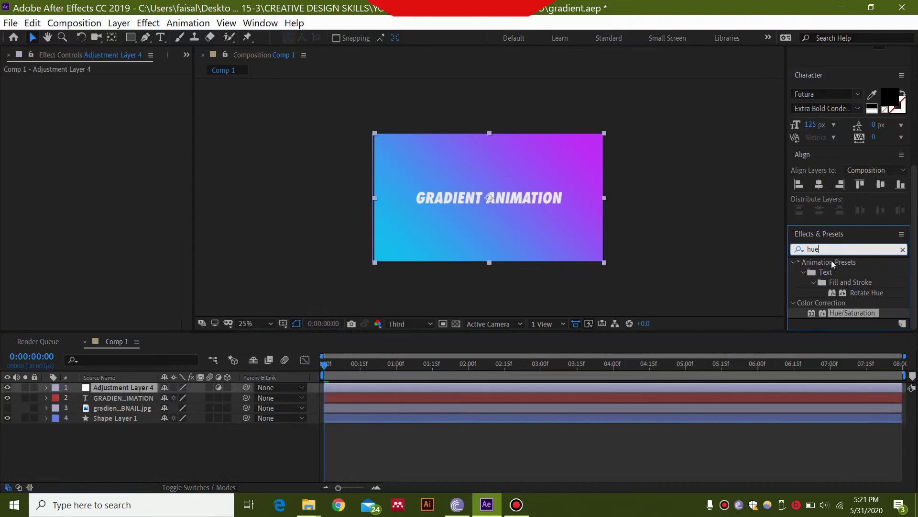
click(843, 312)
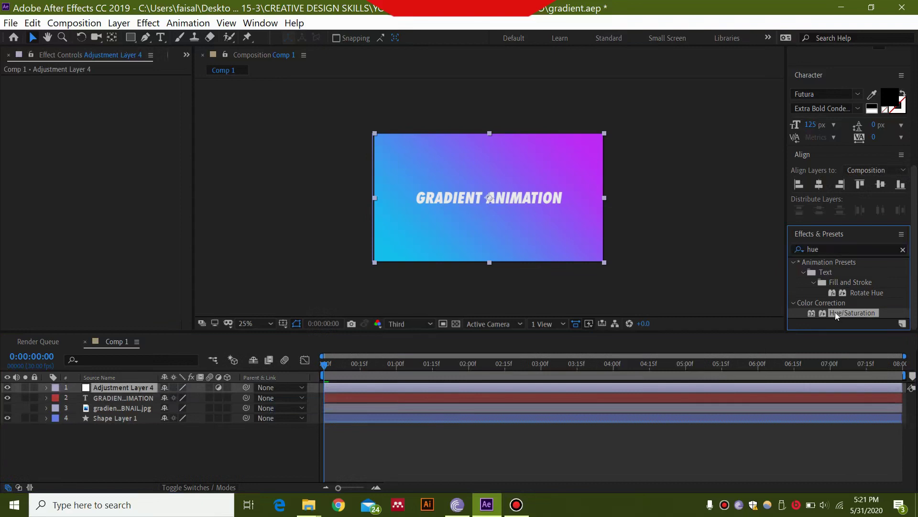
drag(836, 312, 128, 386)
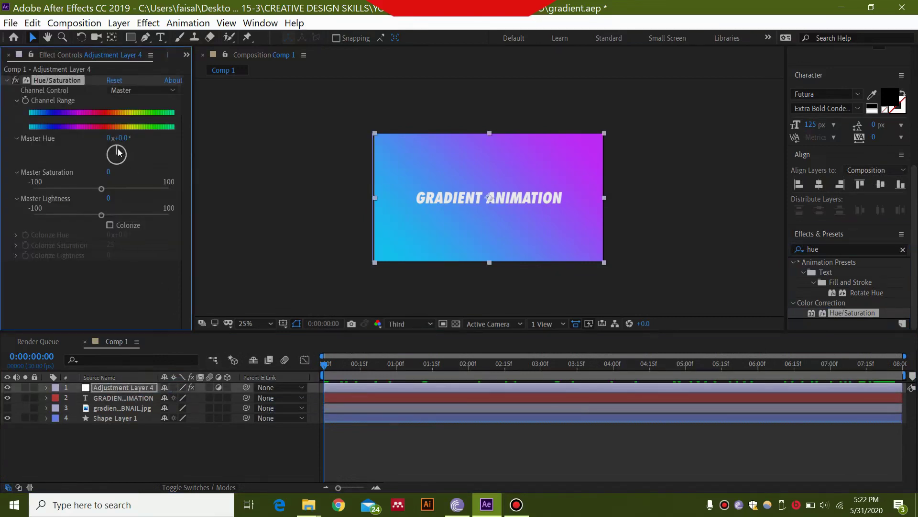
Keep Master Hue at 0° at the start, set 0x+212.0° at the end, and preview the cycle
mouse_move(118, 149)
mouse_down()
mouse_move(124, 165)
mouse_move(110, 163)
mouse_up()
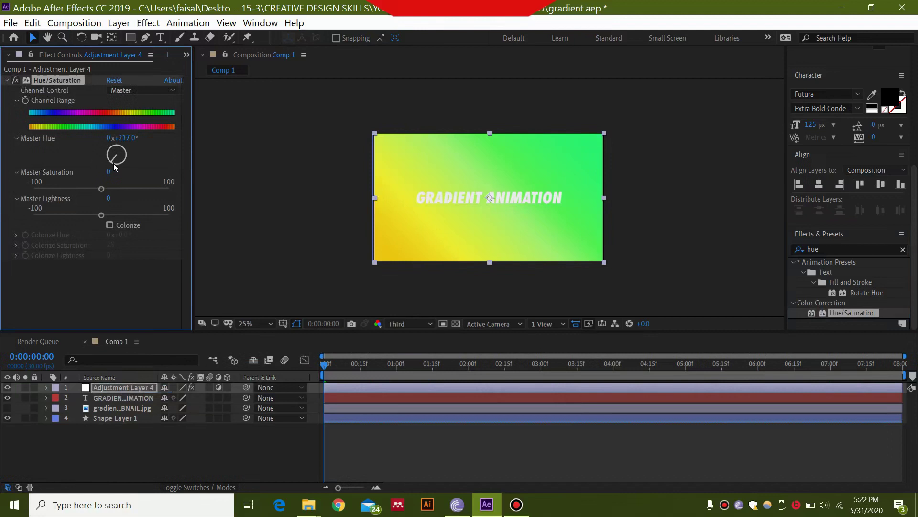
drag(115, 165, 115, 166)
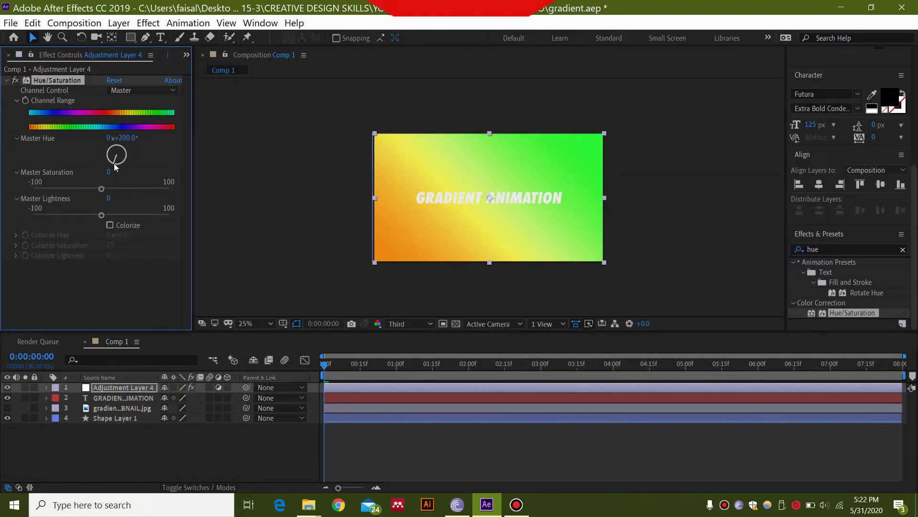
key(ctrl+z)
key(ctrl+z)
key(ctrl+z)
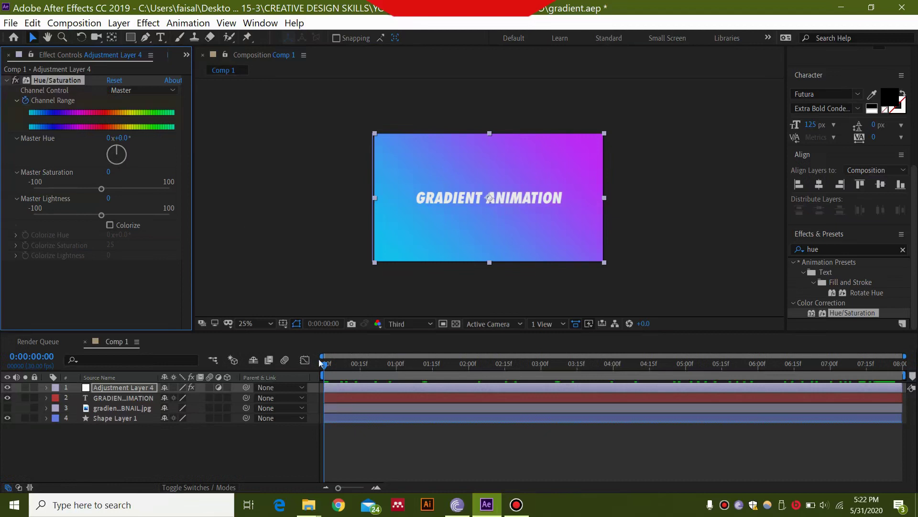
drag(324, 367, 897, 366)
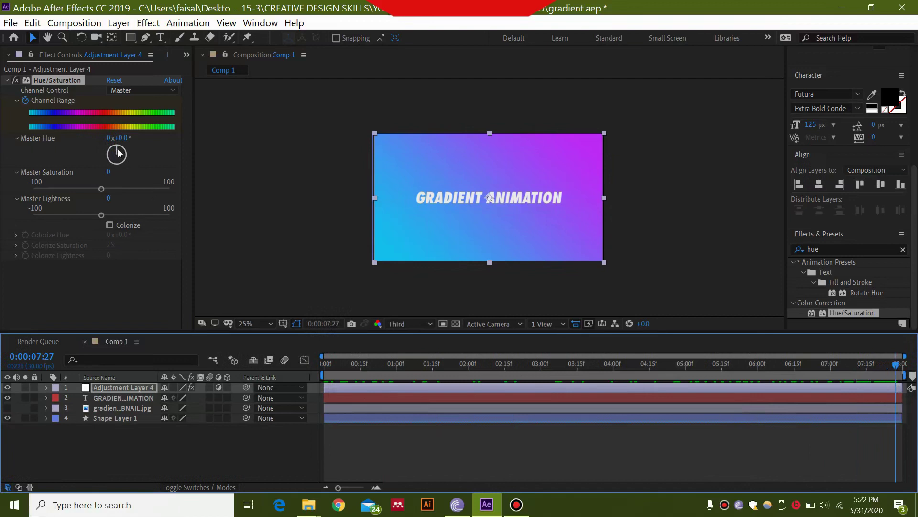
mouse_move(119, 152)
mouse_down()
mouse_move(123, 162)
mouse_move(109, 167)
mouse_up()
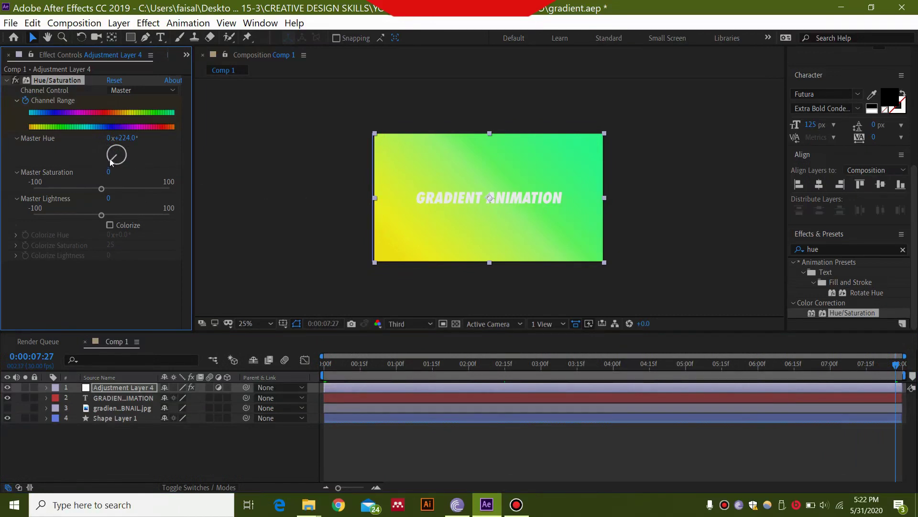
mouse_move(110, 162)
mouse_down()
mouse_move(114, 151)
mouse_move(112, 162)
mouse_up()
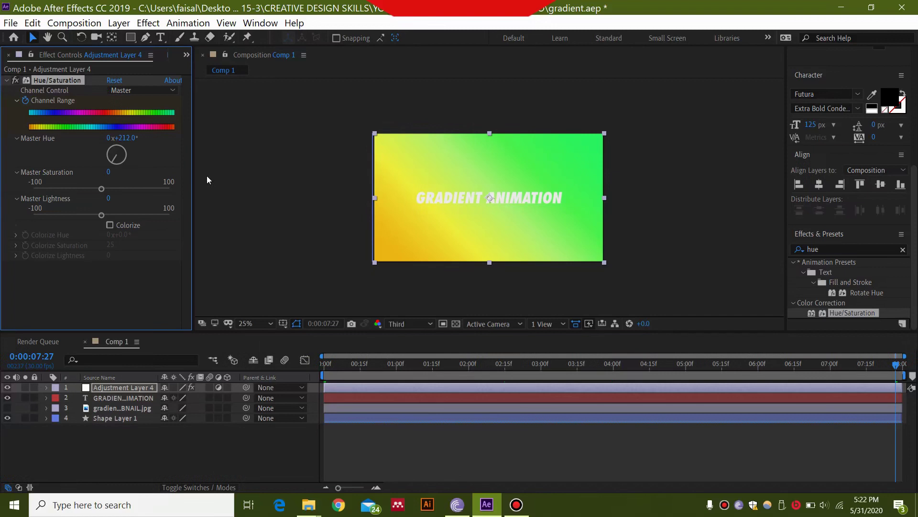
key(space)
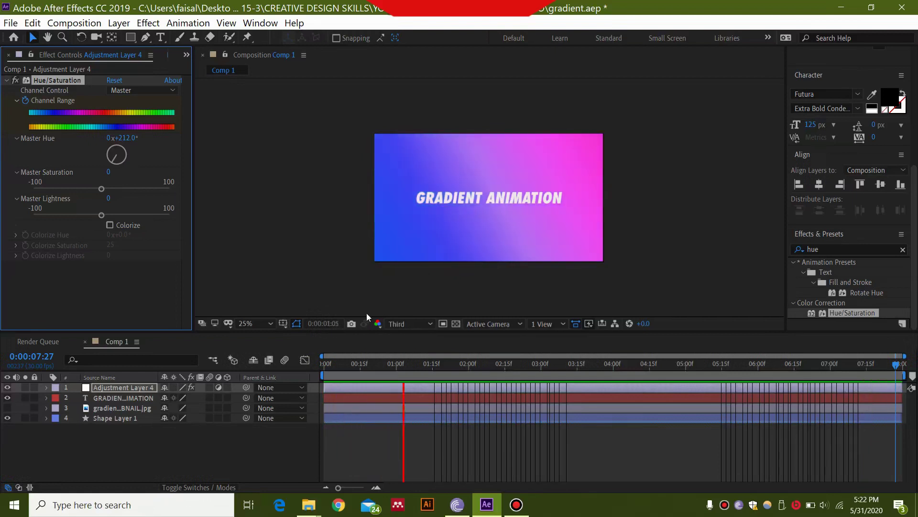
Select the GRADIENT ANIMATION text layer and set its fill colour to black (050000)
click(135, 397)
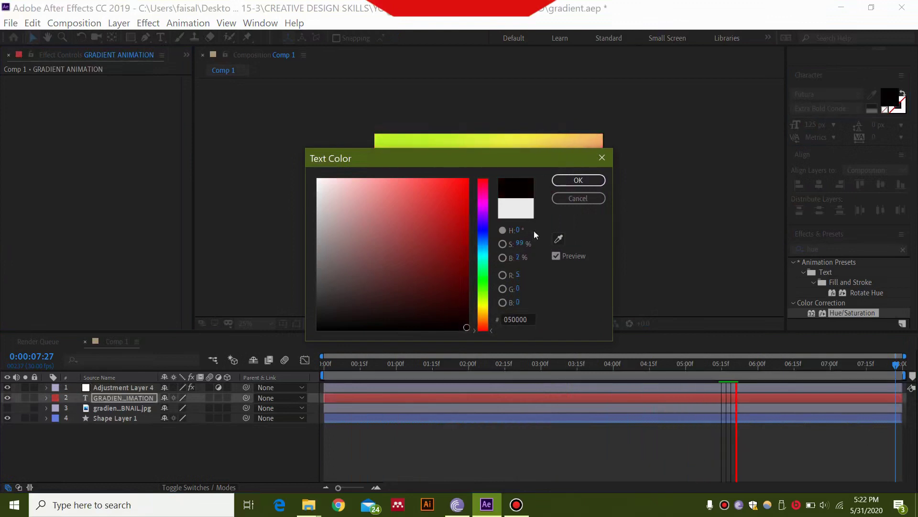
click(571, 182)
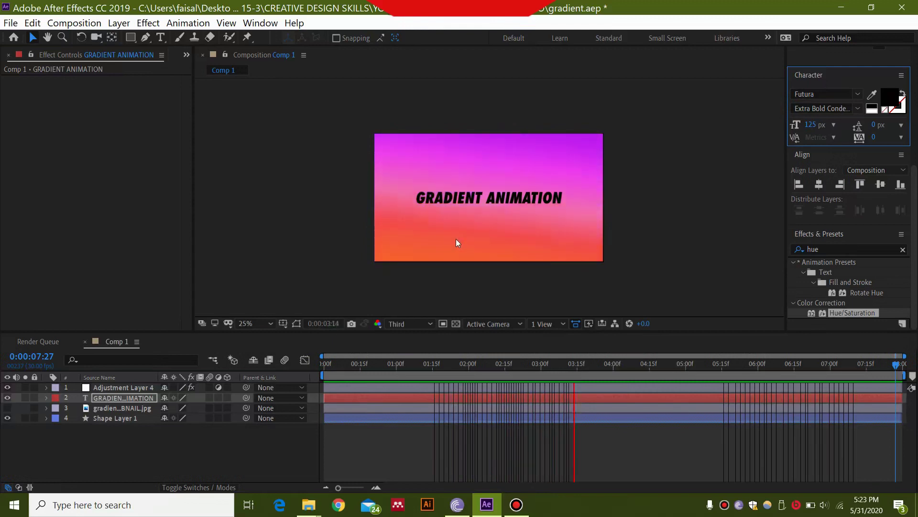
Add Comp 1 to the render queue with QuickTime as the output format
click(11, 22)
mouse_move(154, 259)
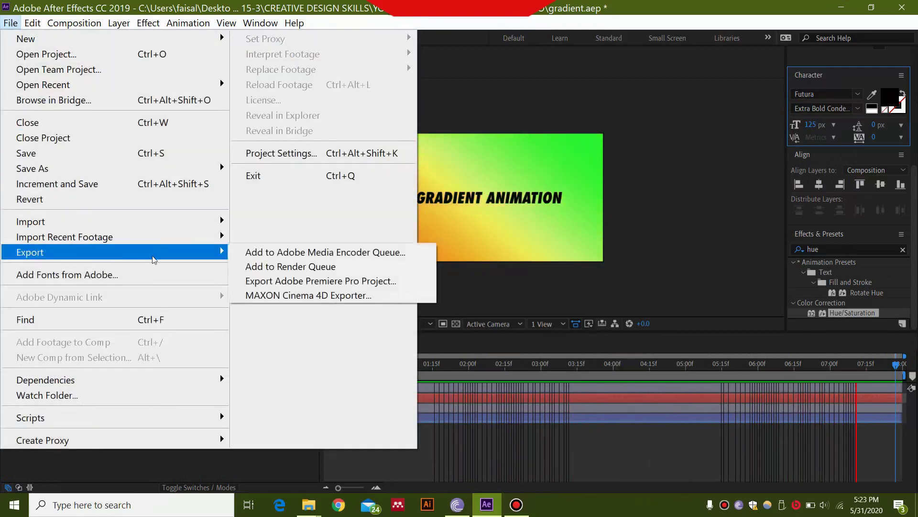
click(281, 268)
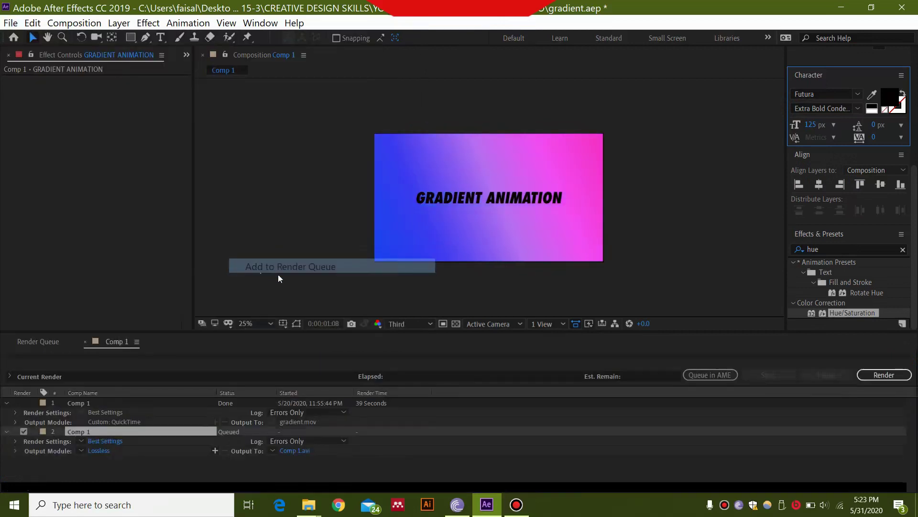
click(99, 450)
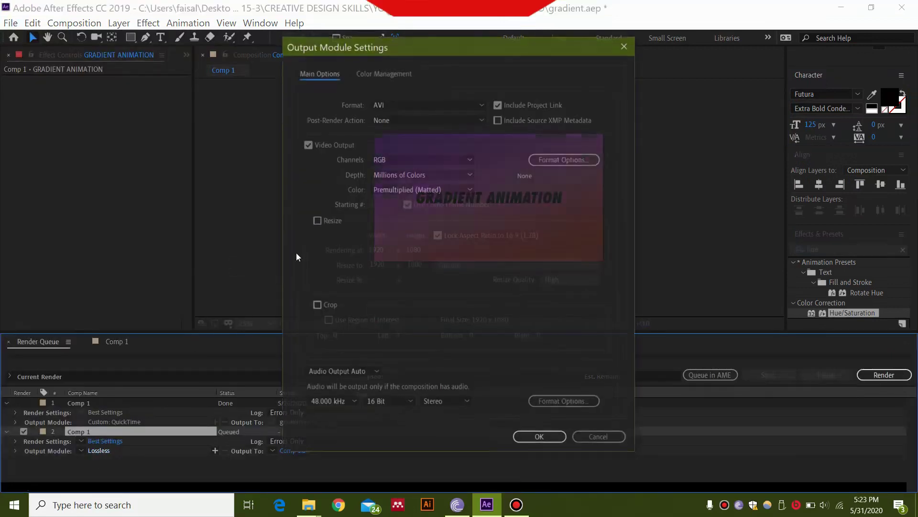
click(414, 107)
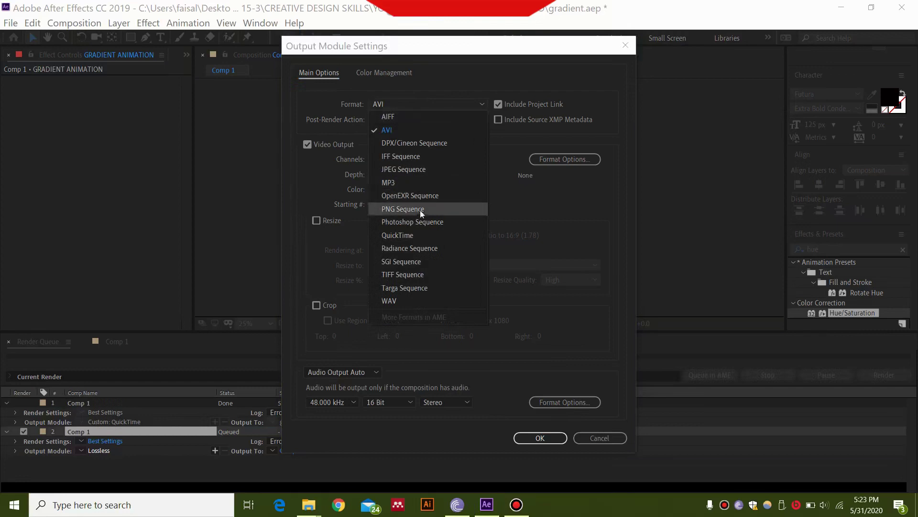
click(424, 234)
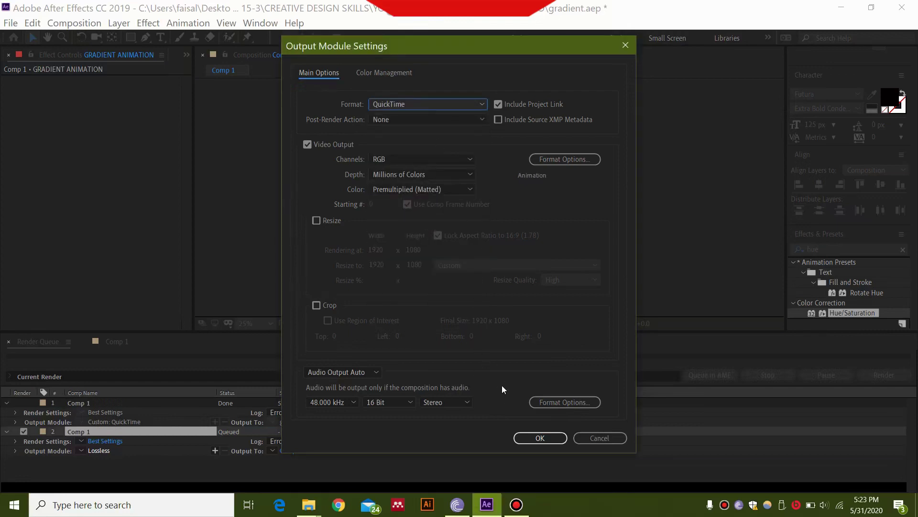
click(540, 438)
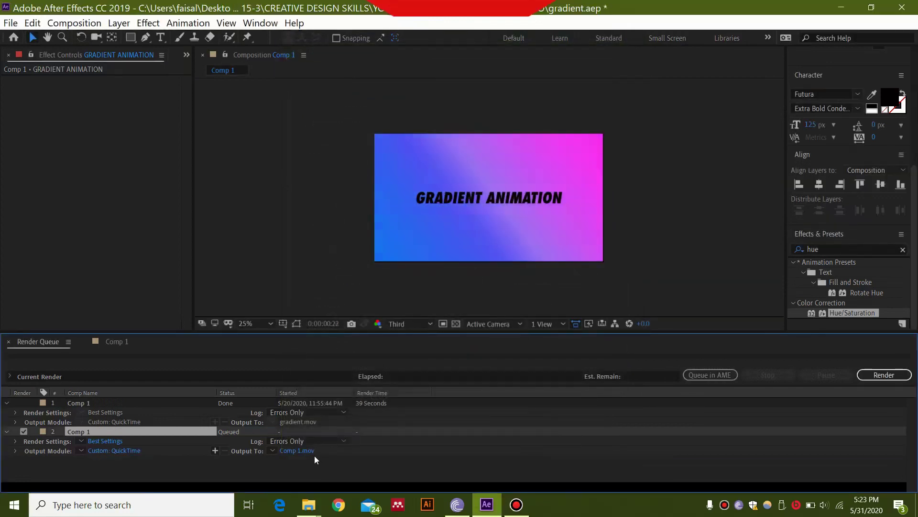
Name the render output 'color changing gradient.mov' and save it
click(303, 450)
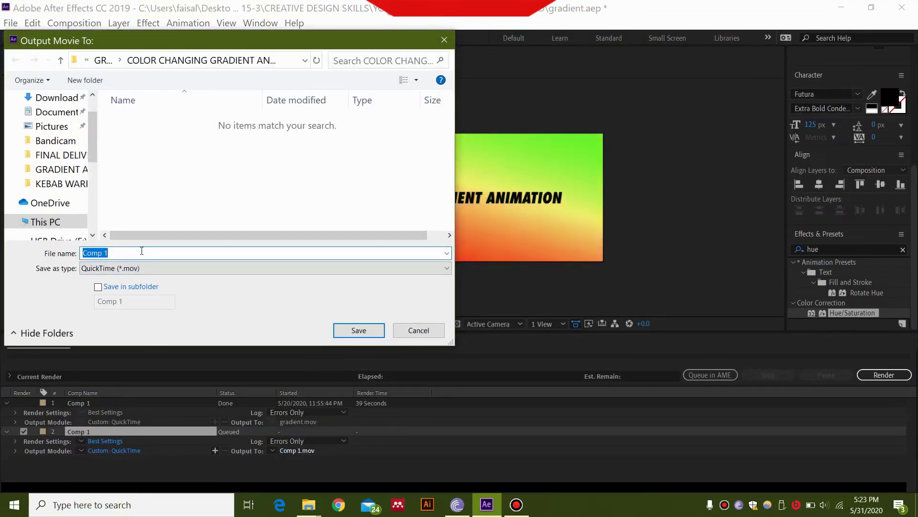
text(or cha)
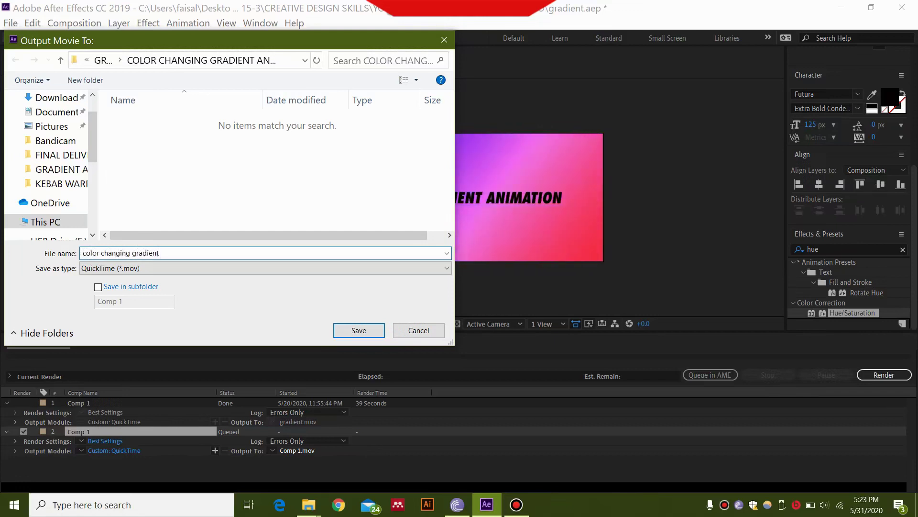
text(nging gradient)
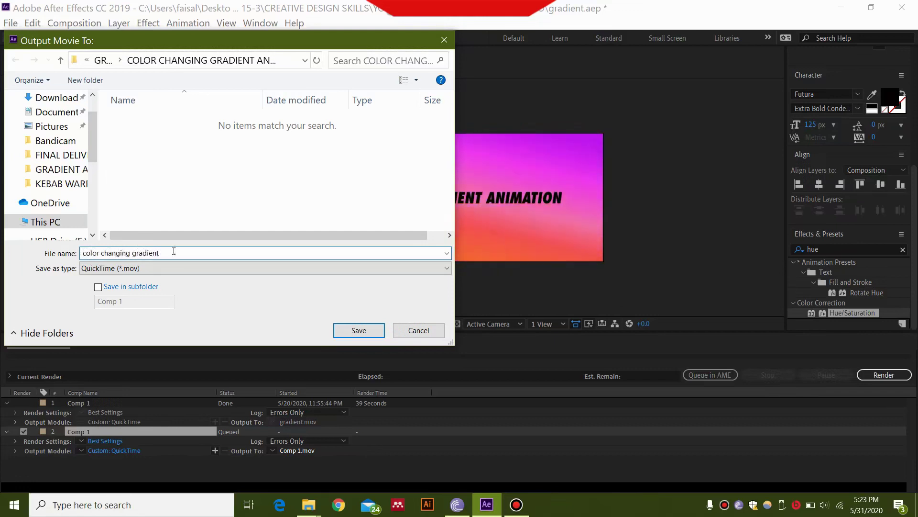
click(338, 329)
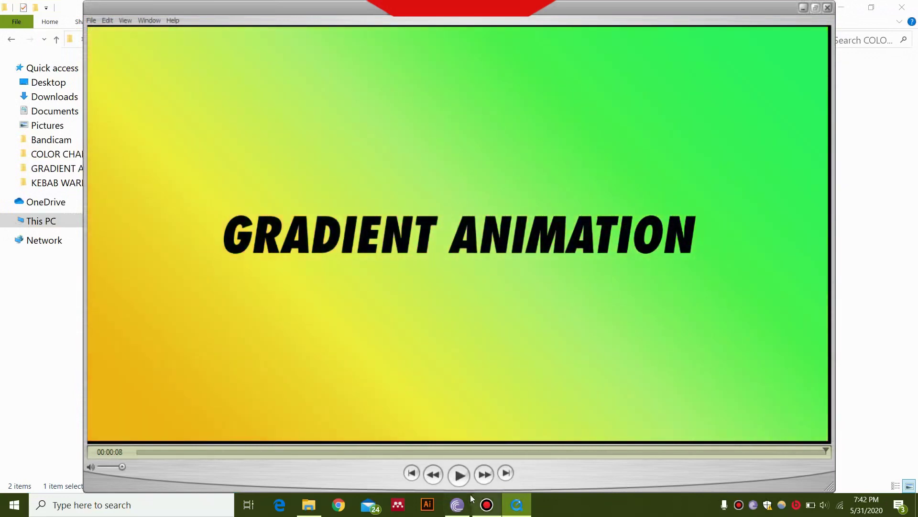
Play color changing gradient.mov from the start in QuickTime Player
click(460, 474)
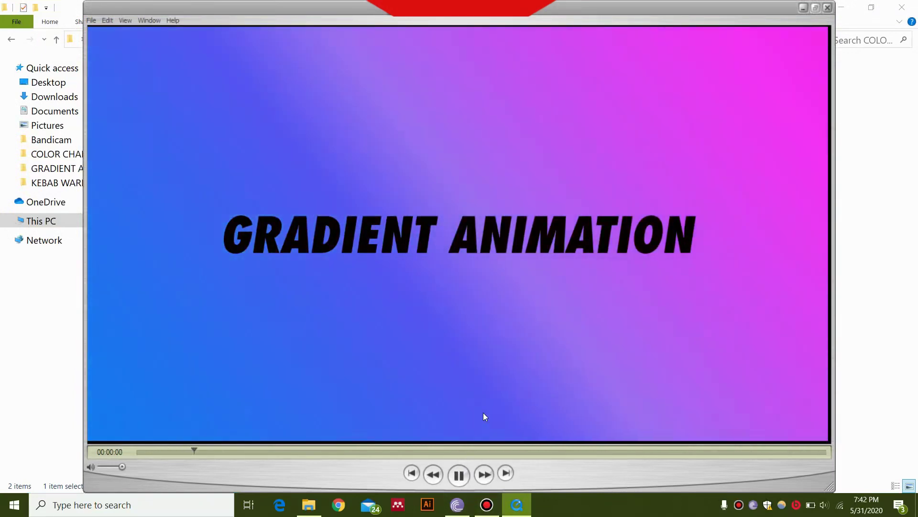